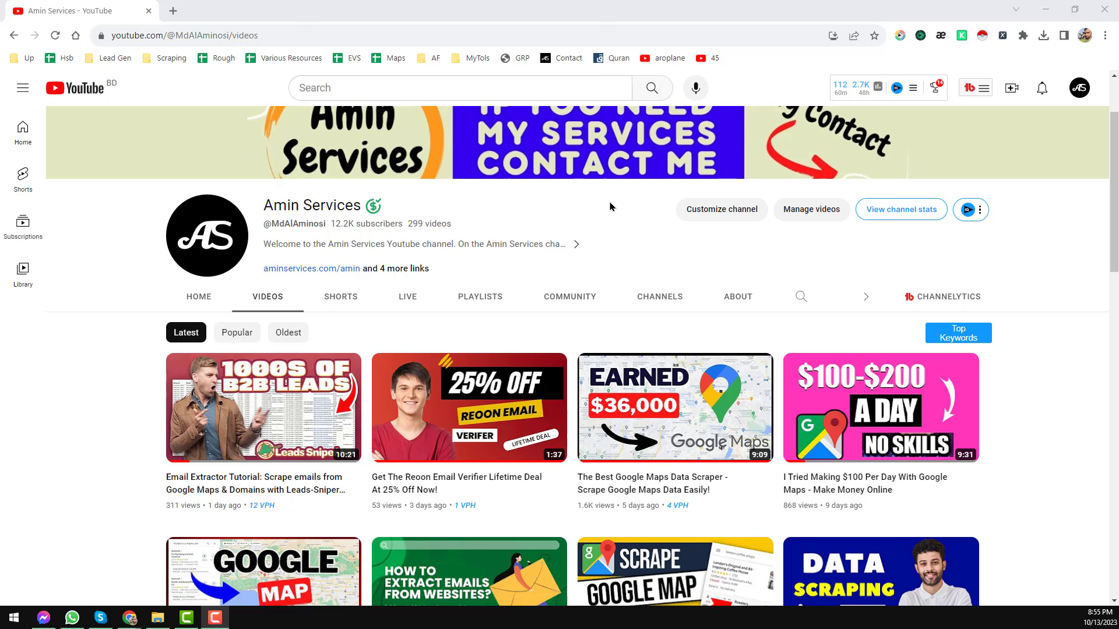
- Reopen the Leads Sniper Google Search Scraper tab showing the version 0.1.6 download section
scroll(557, 417, "down", 2)
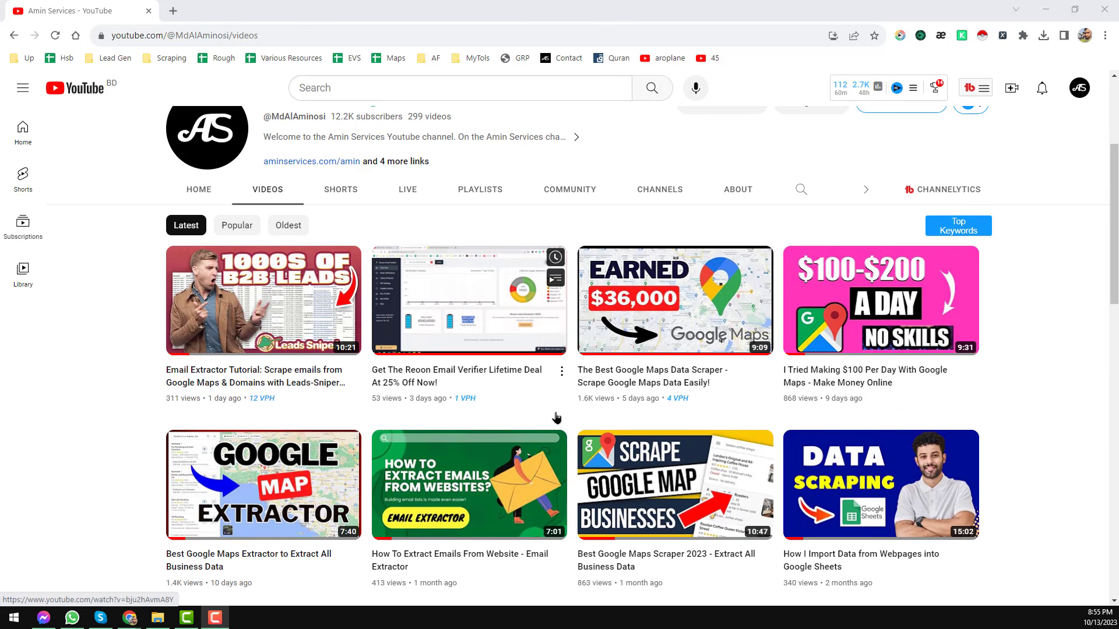
scroll(557, 417, "up", 2)
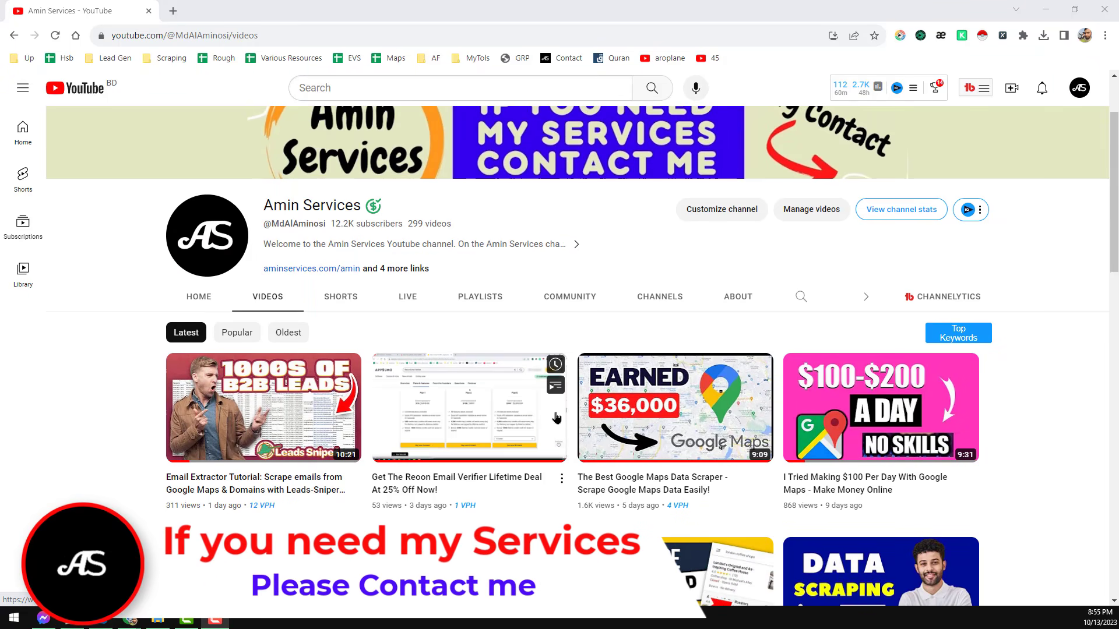
left_click(567, 216)
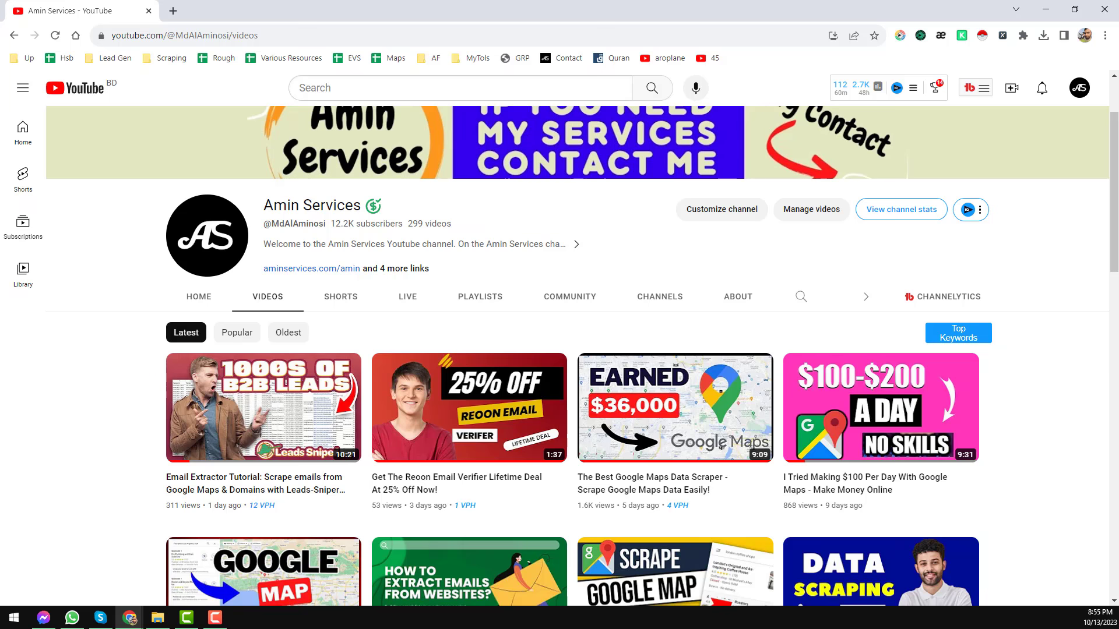
key("ctrl+shift+t")
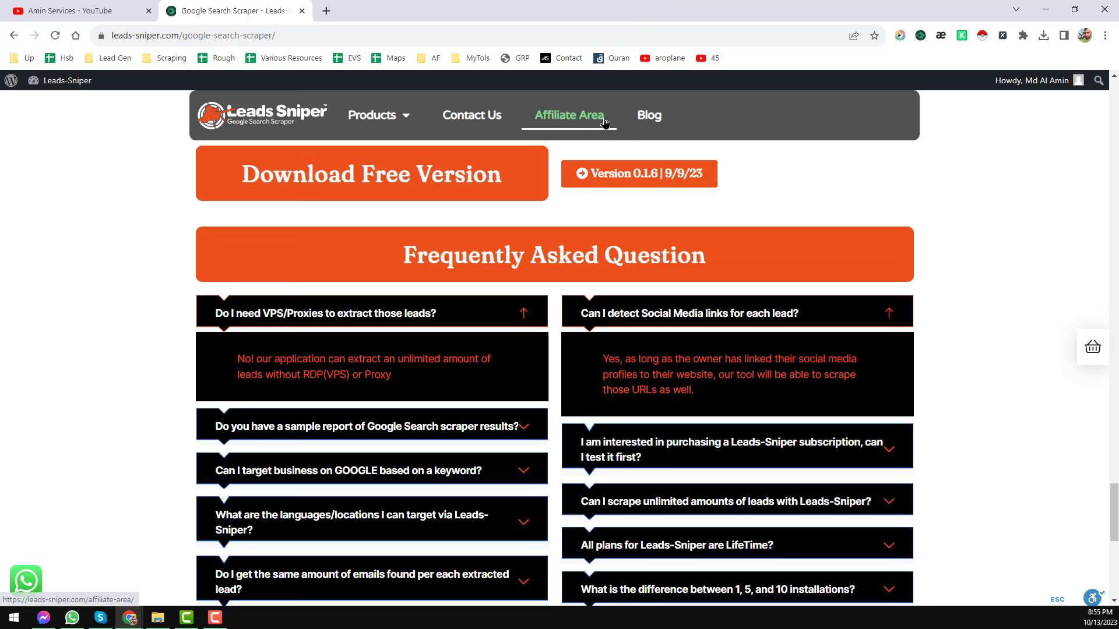
mouse_move(367, 120)
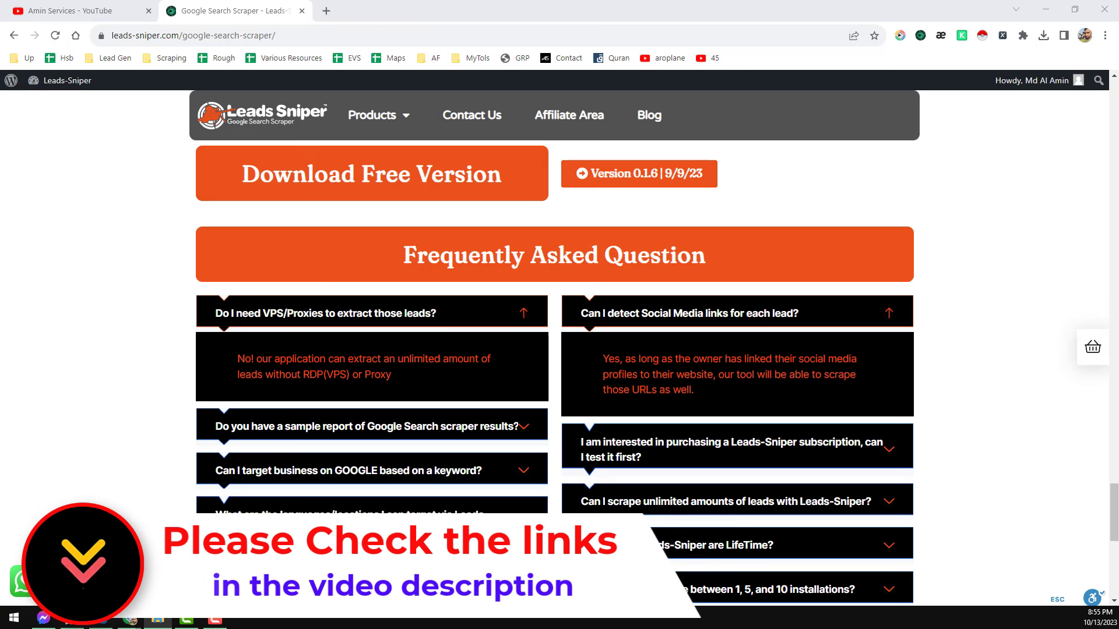
- Extract the scraper RAR here and open the google search scraper - 0.1.6 folder in a smaller window
left_click(157, 619)
left_click(776, 182)
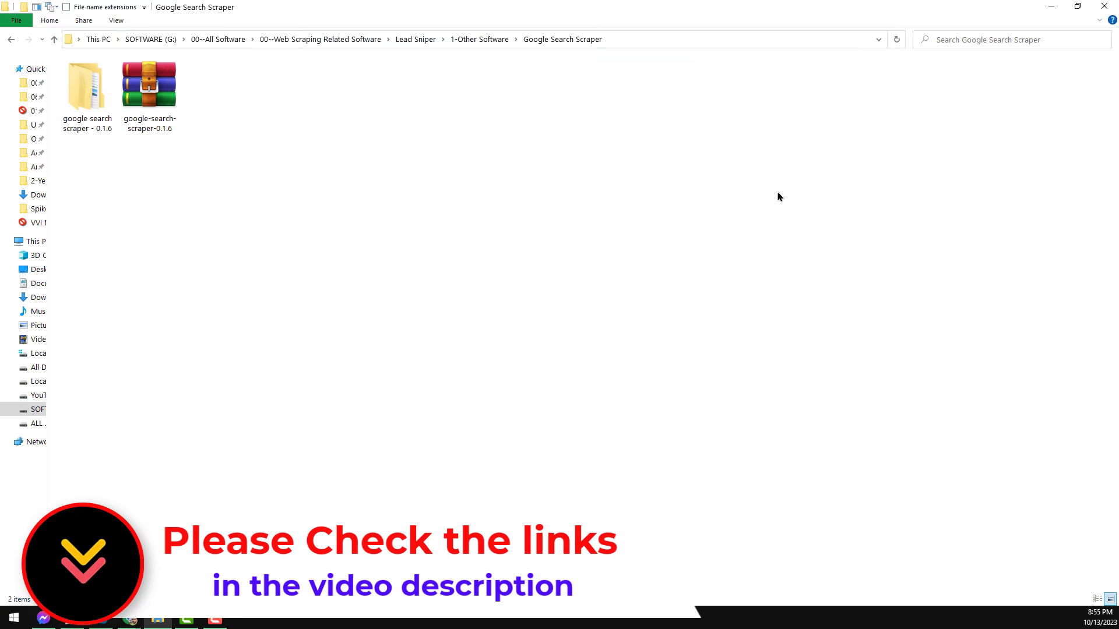
right_click(155, 129)
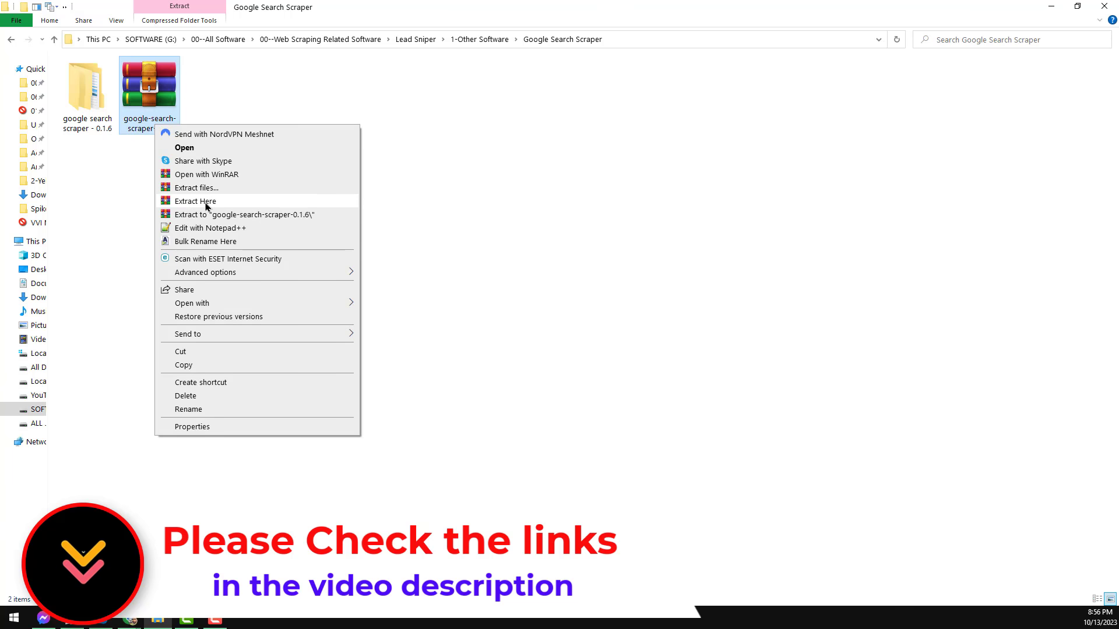
left_click(89, 107)
double_click(89, 107)
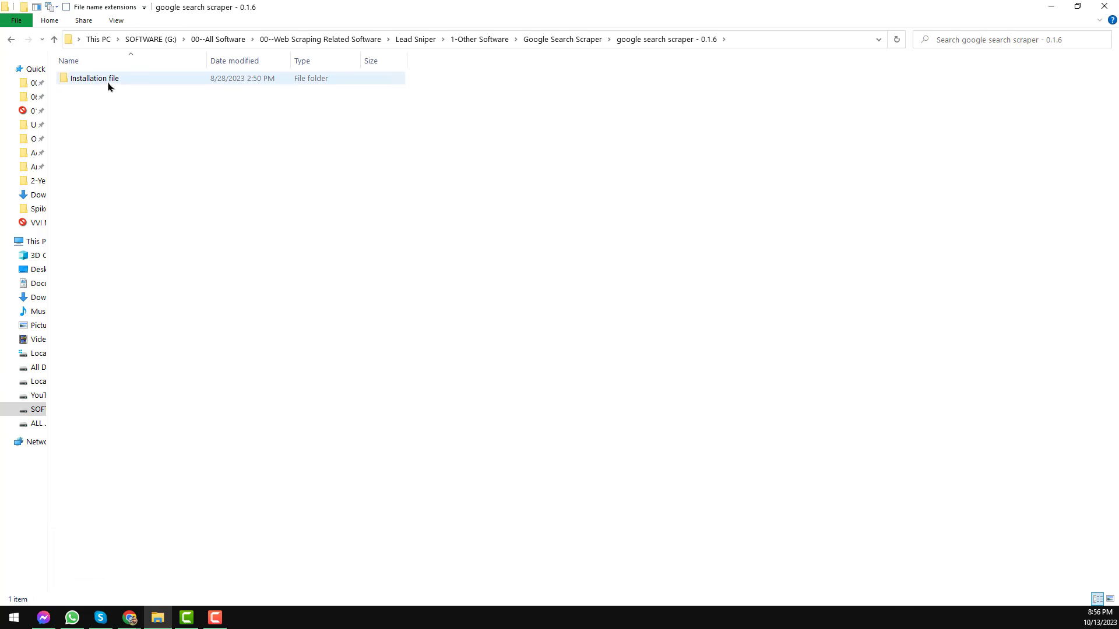
left_click_drag(447, 7, 767, 191)
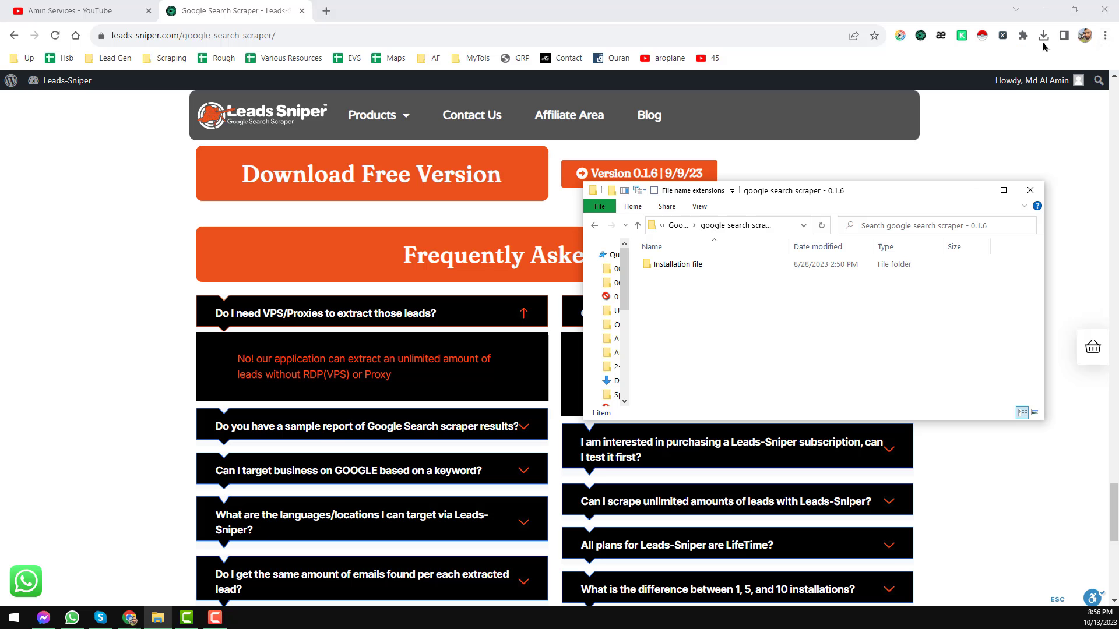
- Open Chrome's Manage Extensions page in a new tab
left_click(1104, 38)
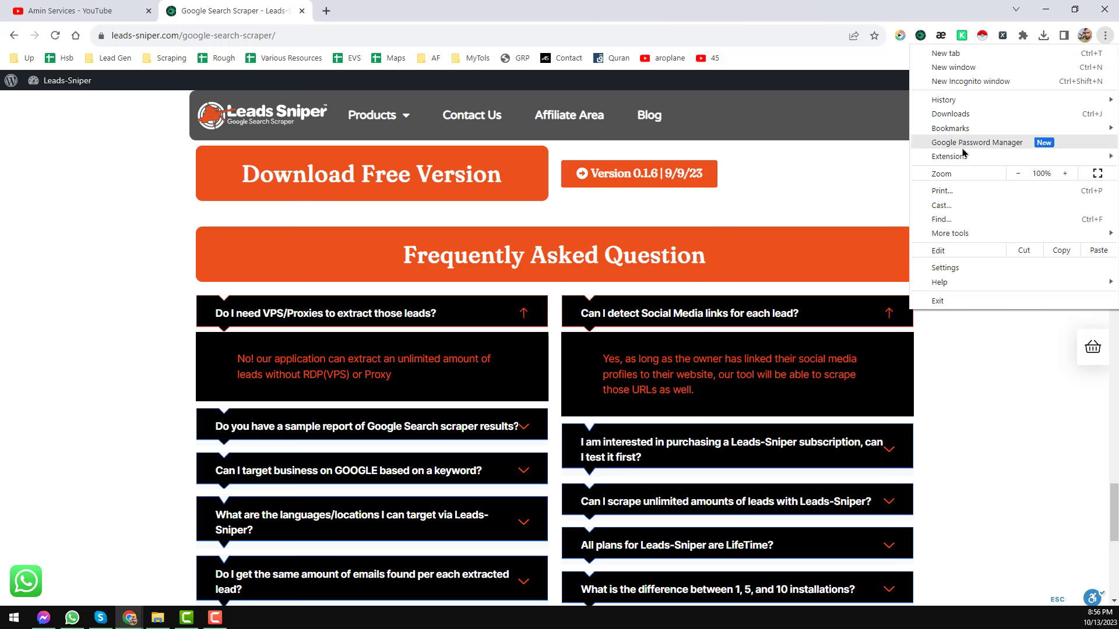
mouse_move(963, 158)
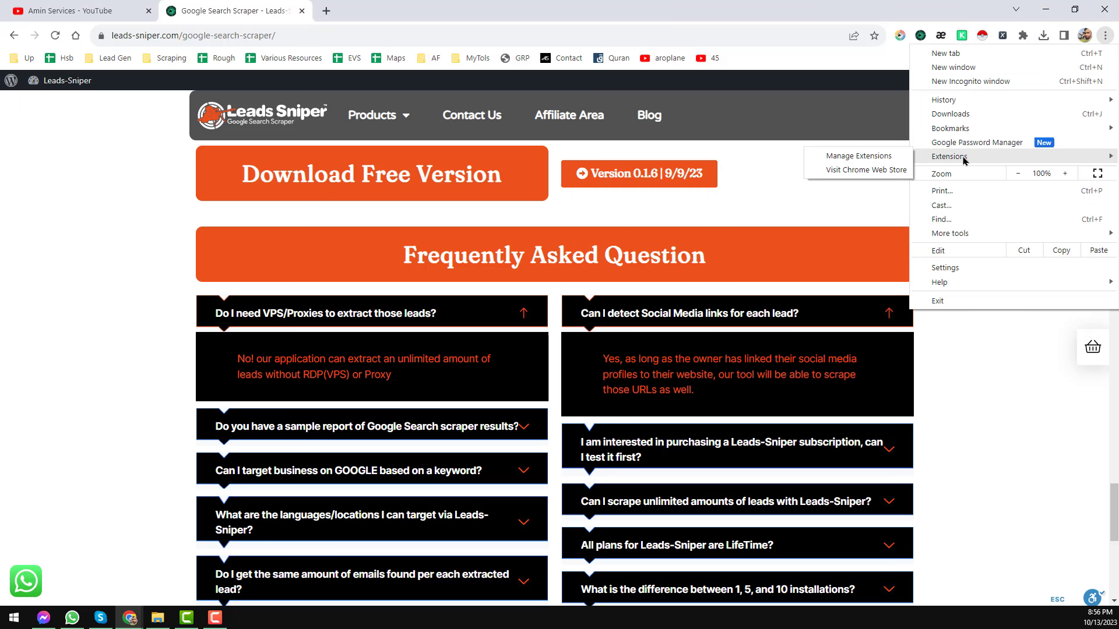
left_click(888, 156)
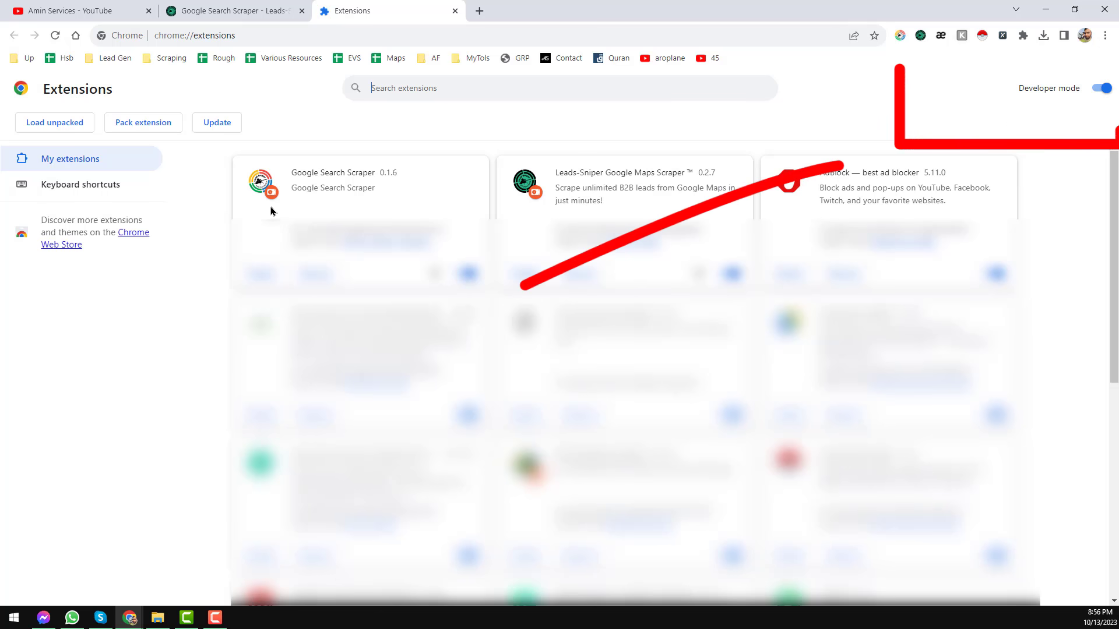
- Load the Installation file folder as the Google Search Scraper 0.1.6 extension
left_click(159, 618)
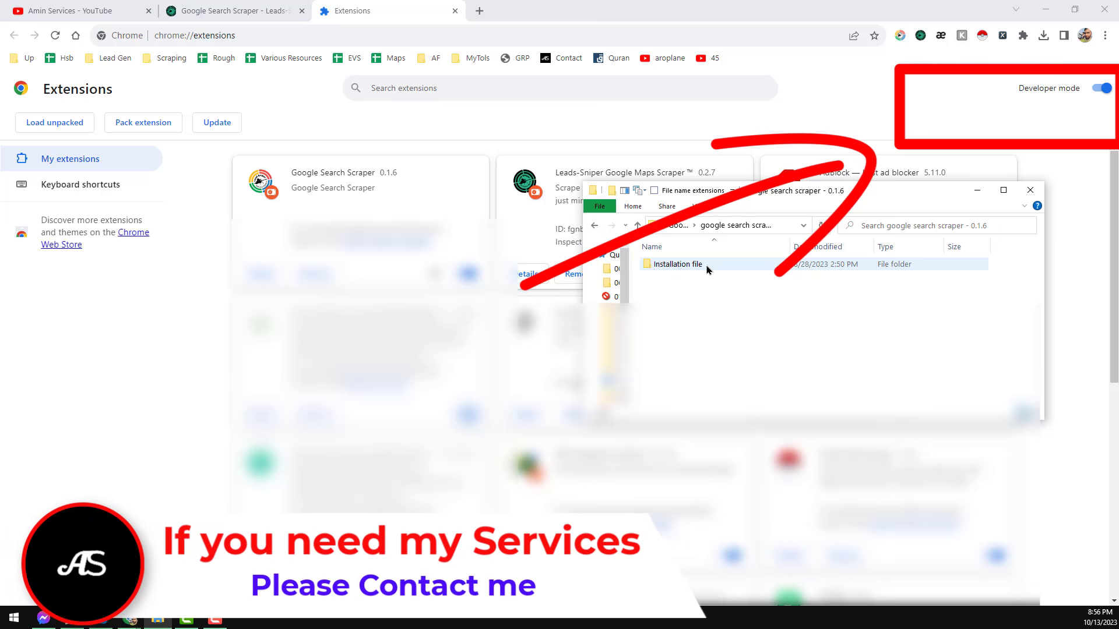
left_click(699, 270)
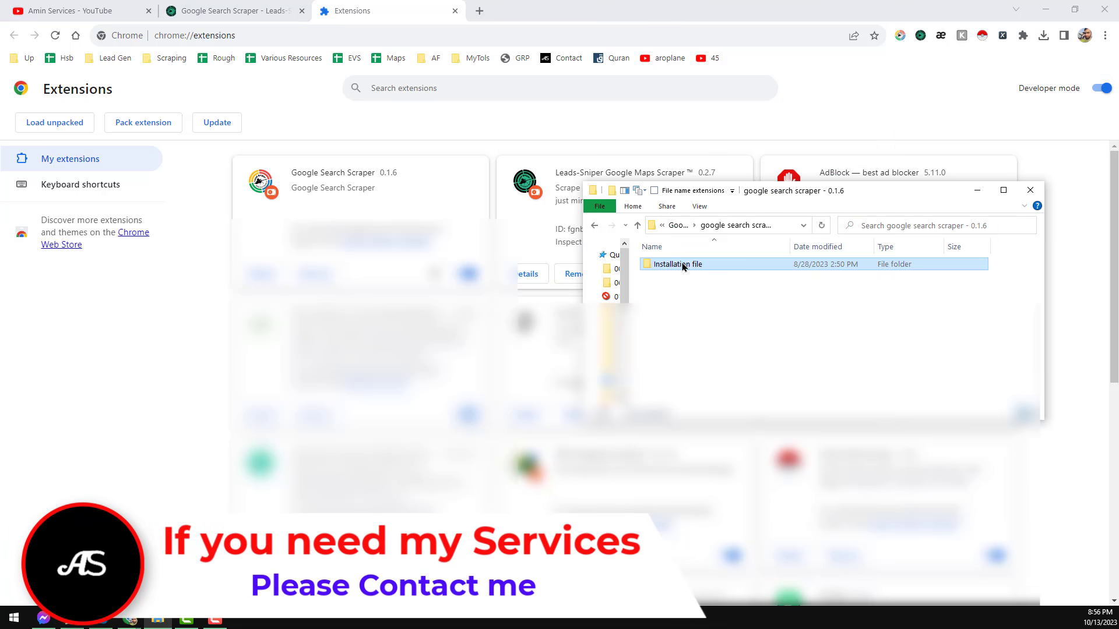
left_click_drag(683, 267, 759, 329)
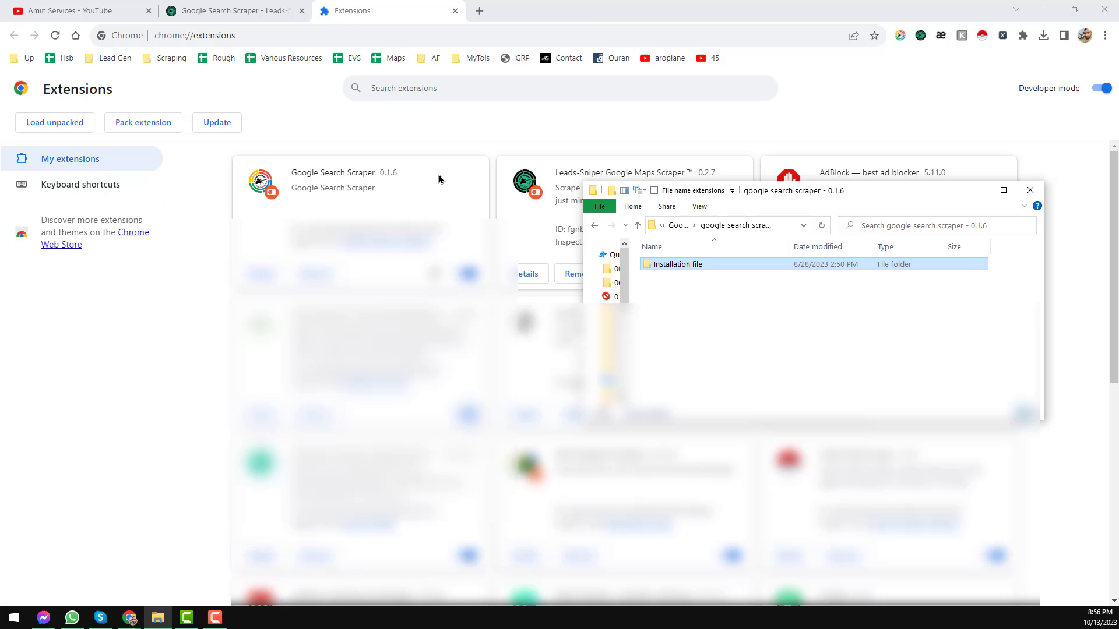
- Close the Extensions tab and dock the 'CEO in' city keywords spreadsheet into Chrome
left_click(455, 11)
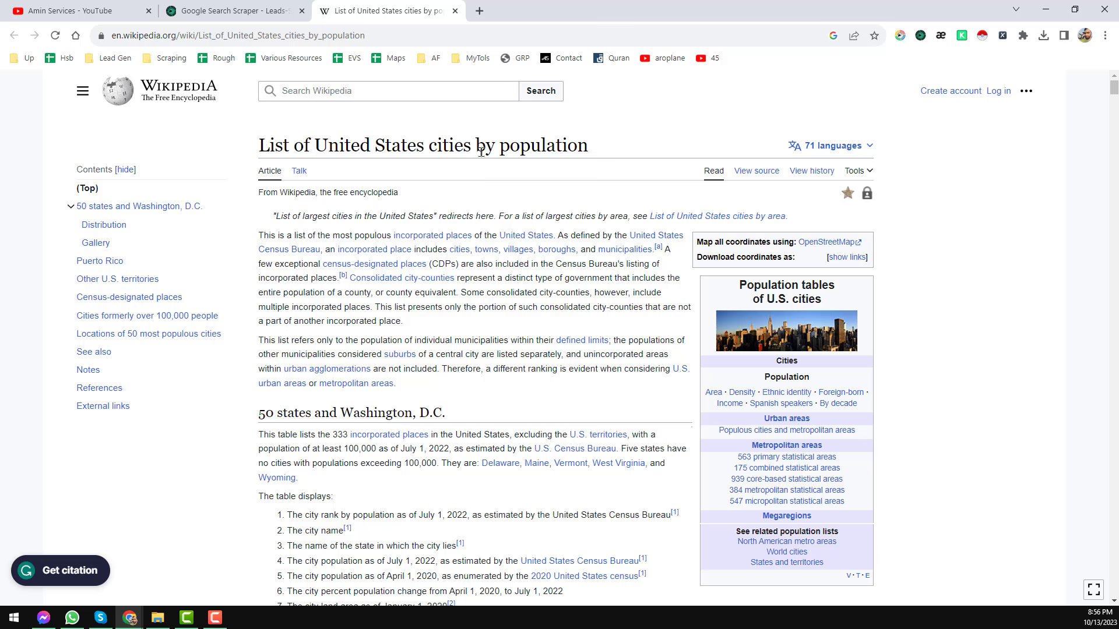
scroll(507, 182, "down", 10)
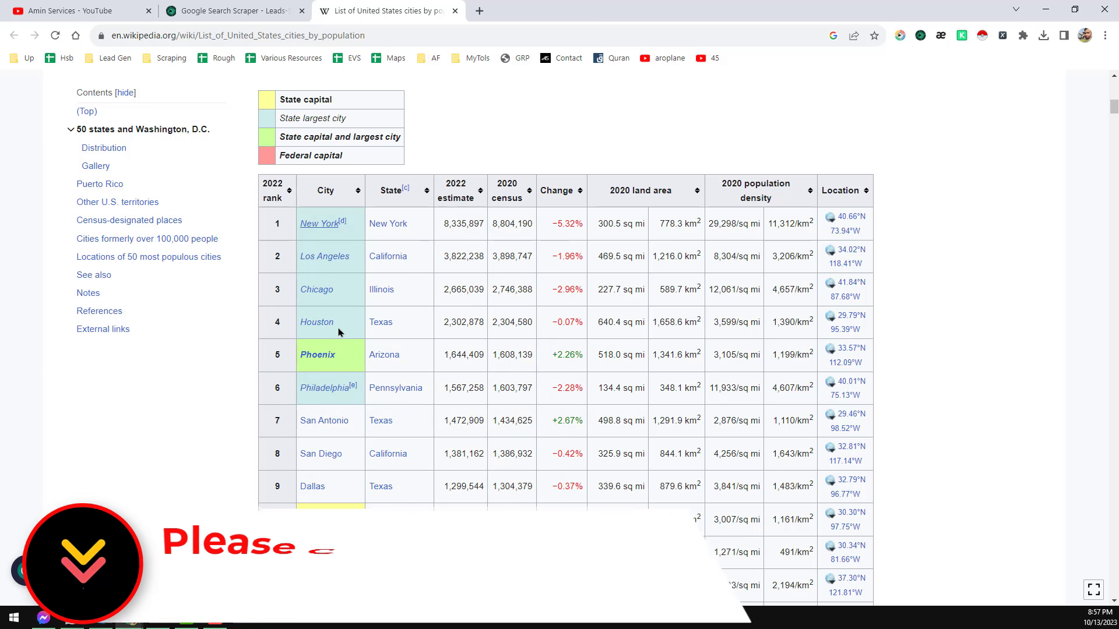
scroll(345, 325, "down", 1)
scroll(345, 325, "down", 7)
scroll(493, 313, "up", 11)
scroll(443, 317, "up", 4)
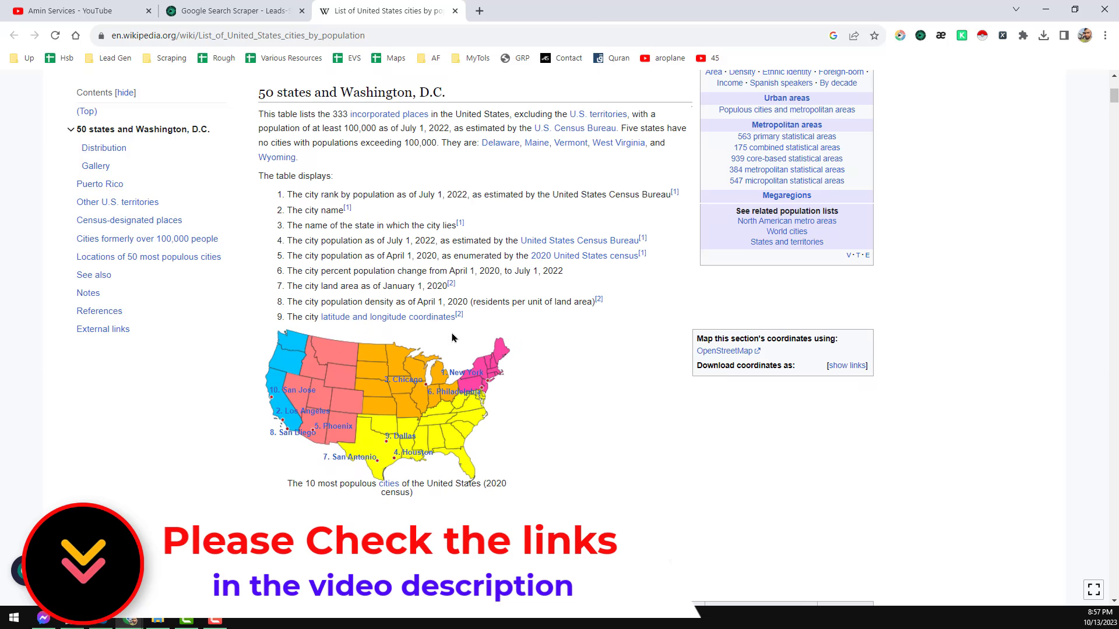
scroll(438, 346, "down", 6)
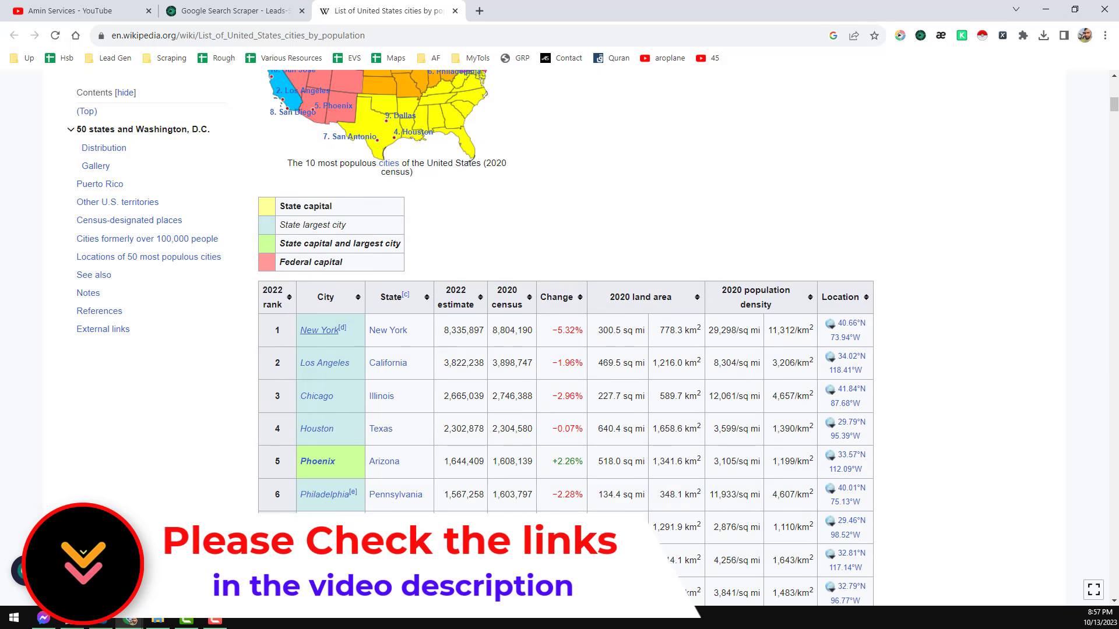
left_click_drag(886, 75, 466, 23)
- Close the Wikipedia tab and select keywords C2:C31, CEO in New York through Manchester
left_click(455, 10)
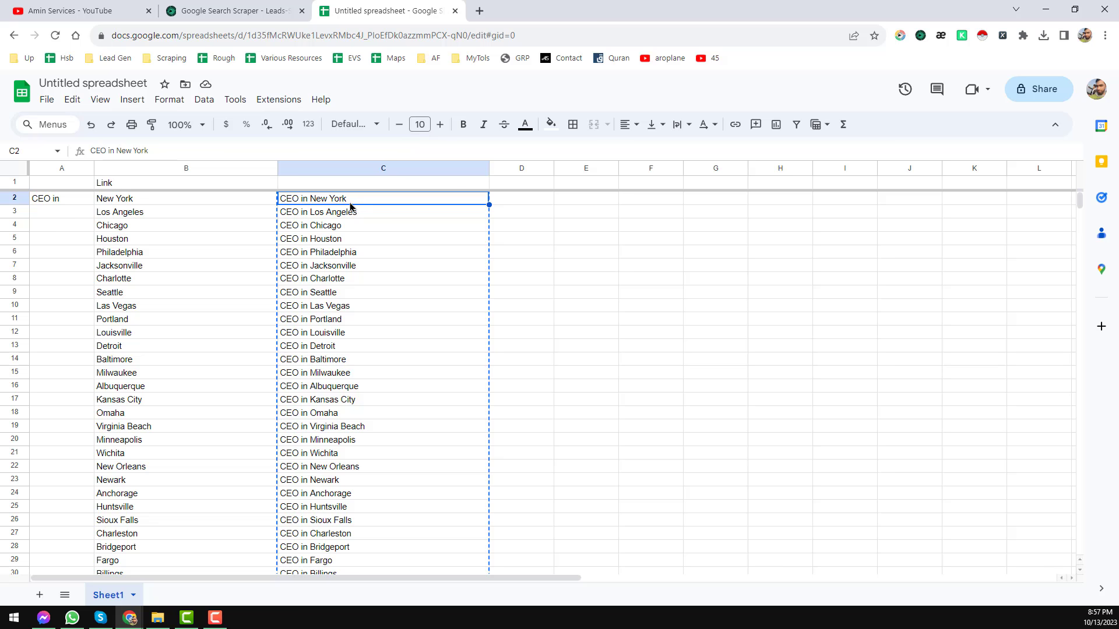
scroll(350, 206, "down", 5)
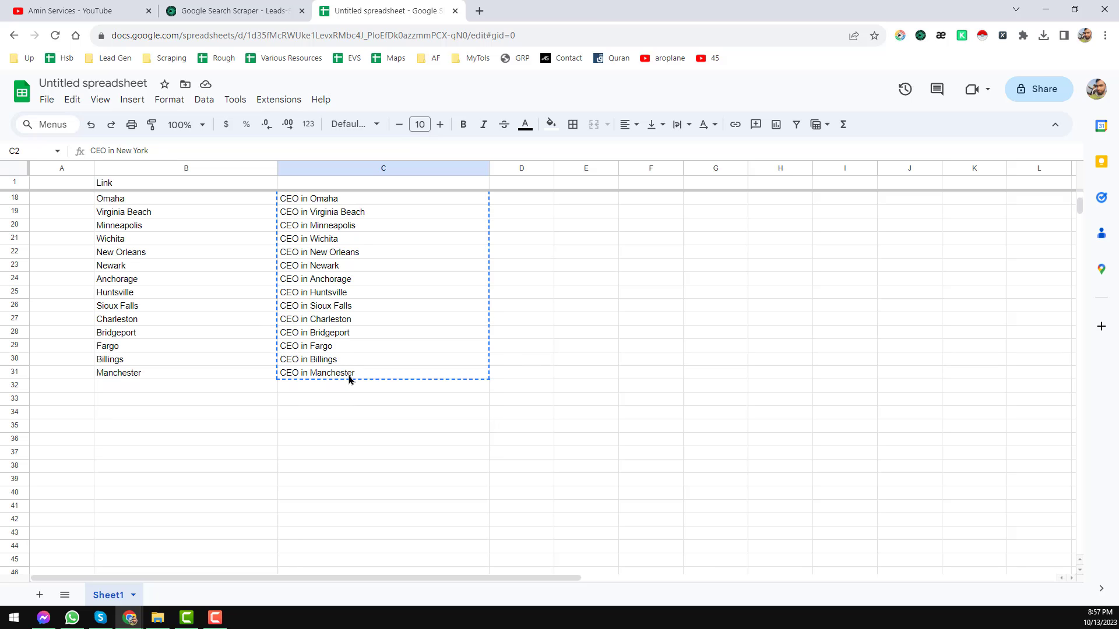
left_click(349, 378, "shift")
scroll(355, 367, "up", 5)
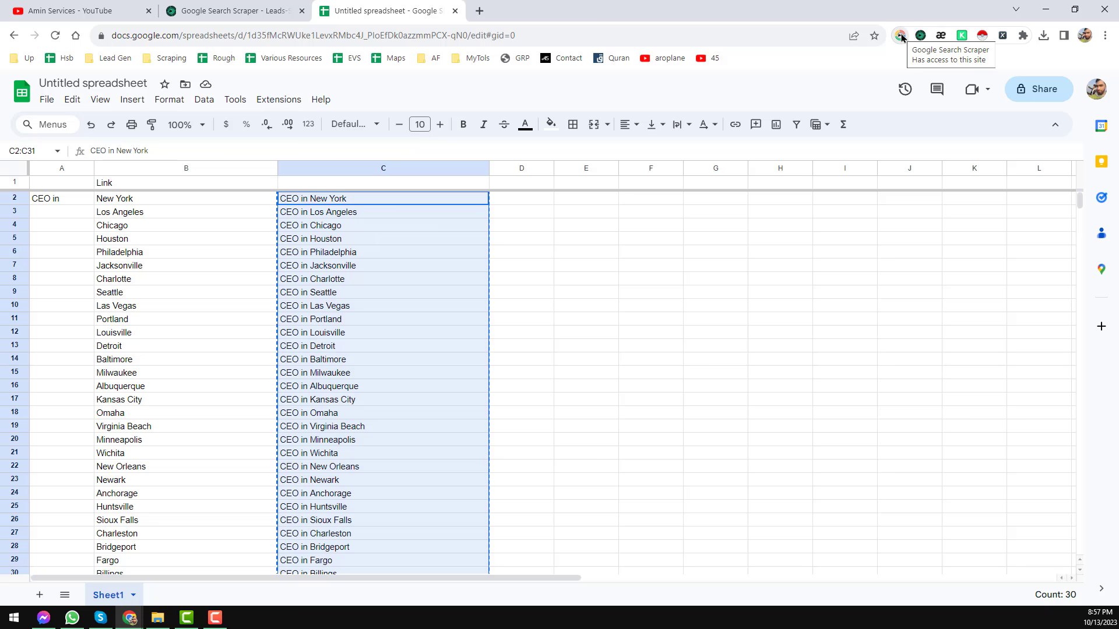
- Clear the previous 646 leads and paste the 30 CEO-in-city keywords into the scraper
left_click(901, 37)
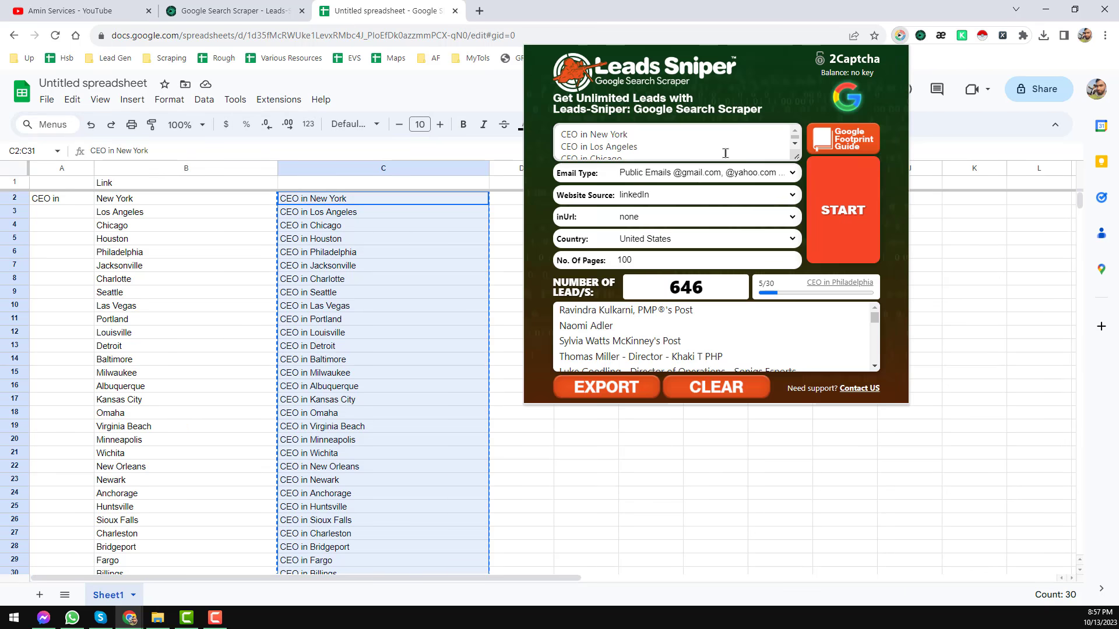
left_click(731, 396)
key("ctrl+a")
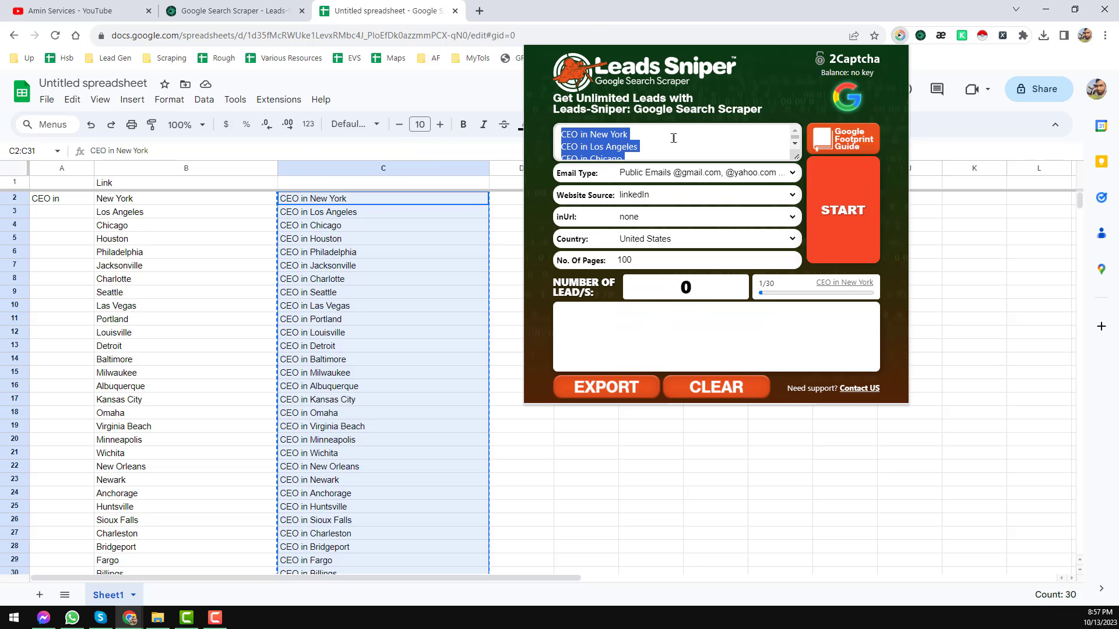
type("CEO in New York CEO in Los Angeles CEO in Chicago CEO in Houston CEO in Philadelphia CEO in Jacksonville CEO in Charlotte CEO in Seattle CEO in Las Vegas CEO in Portland CEO in Louisville CEO in Detroit CEO in Baltimore CEO in Milwaukee CEO in Albuquerque CEO in Kansas City CEO in Omaha CEO in Virginia Beach CEO in Minneapolis CEO in Wichita CEO in New Orleans CEO in Newark CEO in Anchorage CEO in Huntsville CEO in Sioux Falls CEO in Charleston CEO in Bridgeport CEO in Fargo CEO in Billings CEO in Manchester")
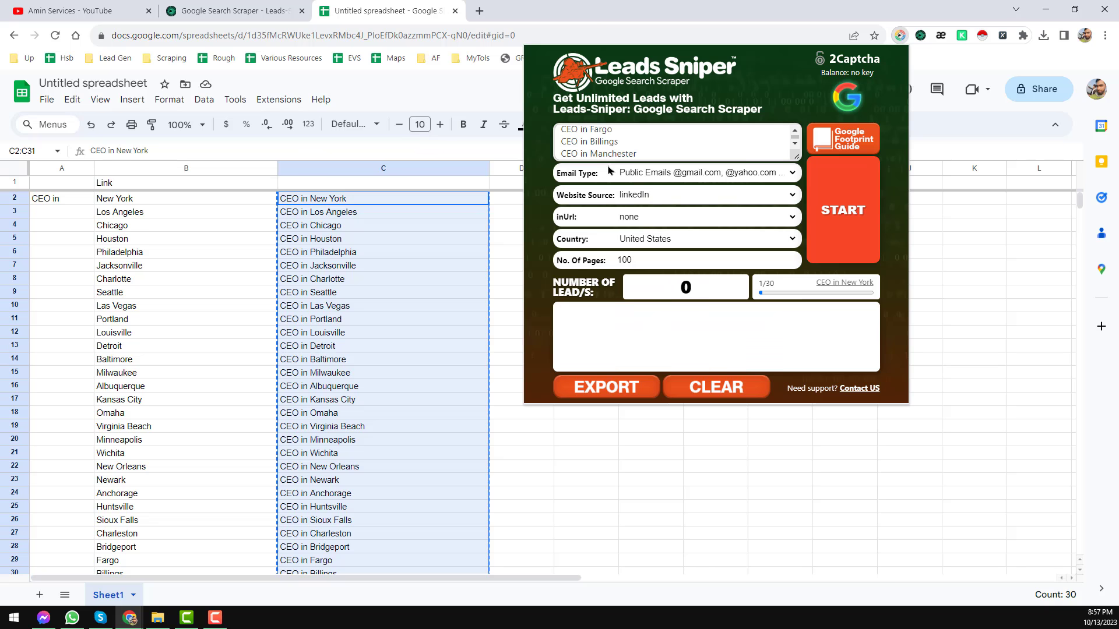
- Keep Public Emails and linkedIn, set 10 pages, and start scraping
left_click(676, 173)
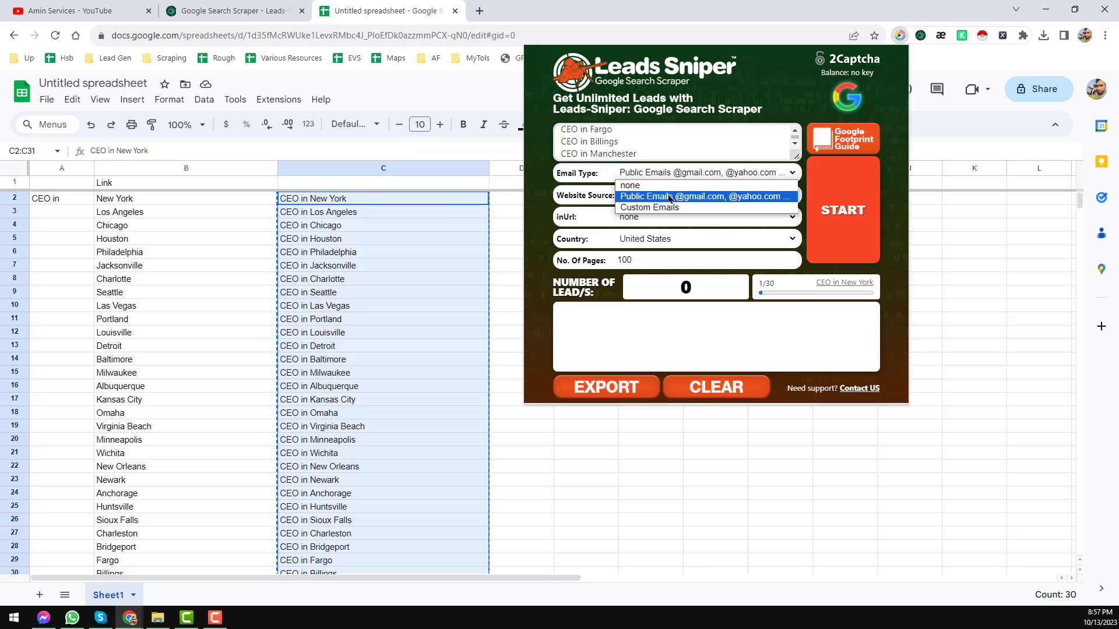
left_click(686, 201)
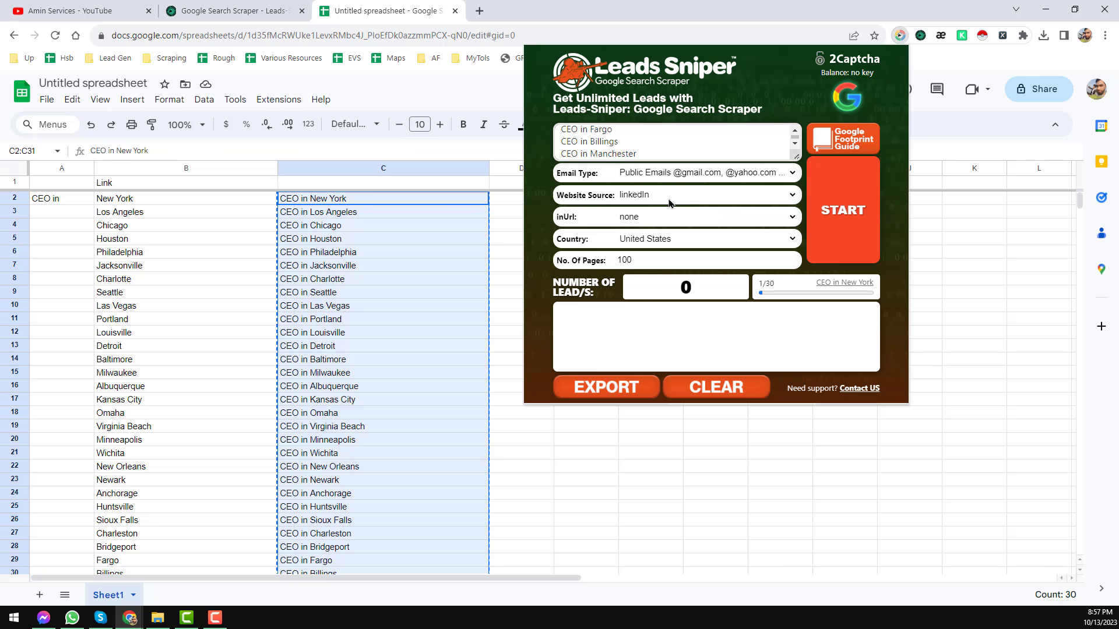
left_click(668, 198)
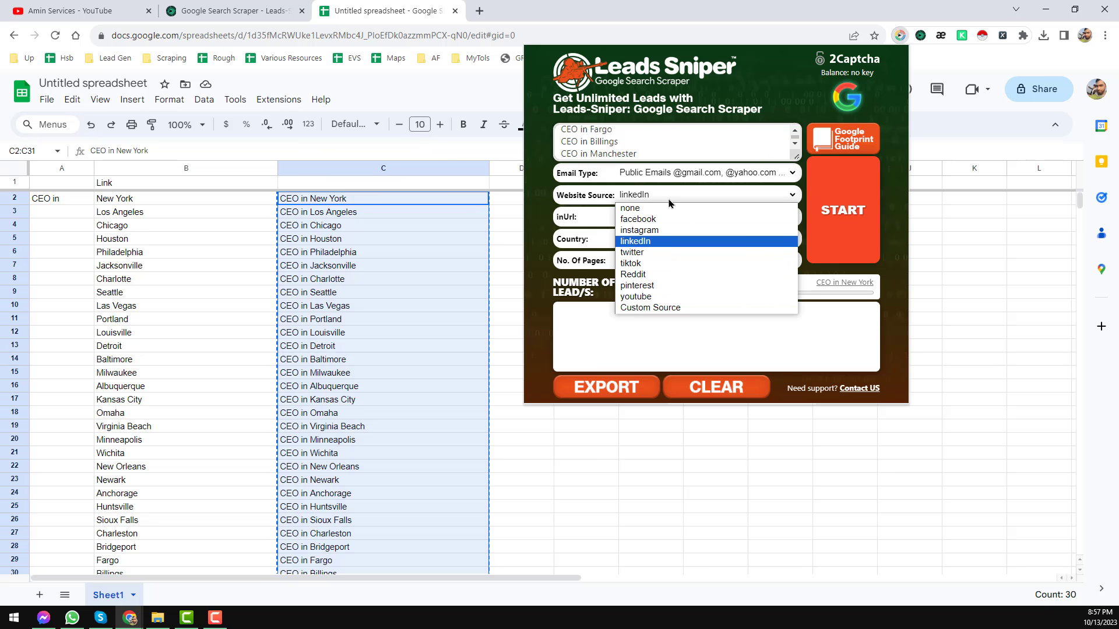
left_click(648, 247)
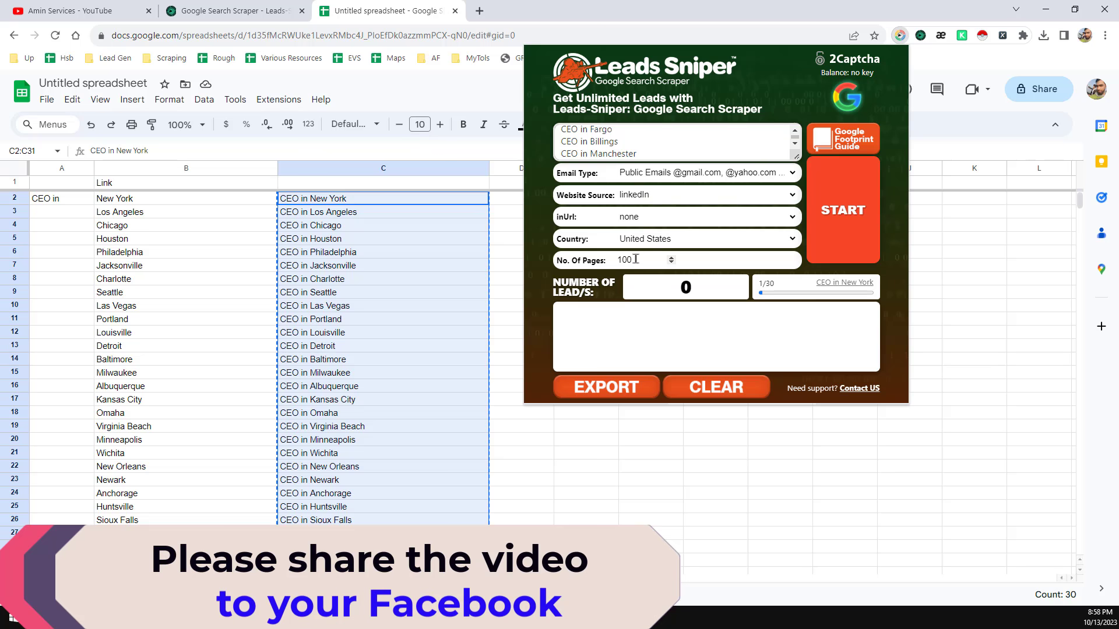
left_click(640, 254)
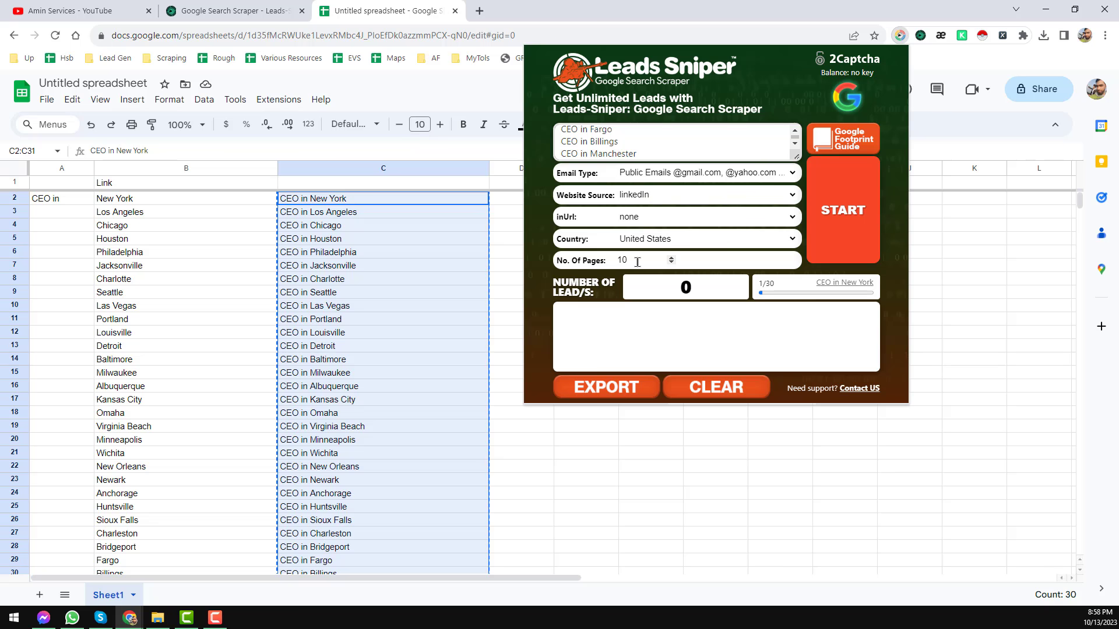
left_click(849, 217)
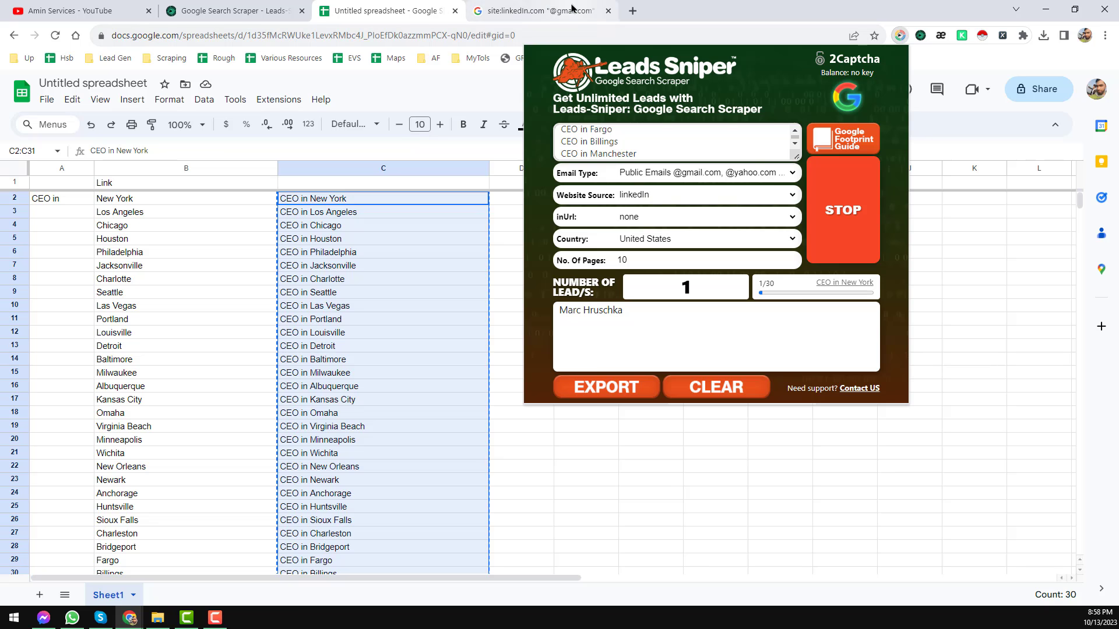
- Scroll through the Google results of LinkedIn CEO profiles with gmail addresses
left_click(542, 10)
scroll(408, 129, "down", 2)
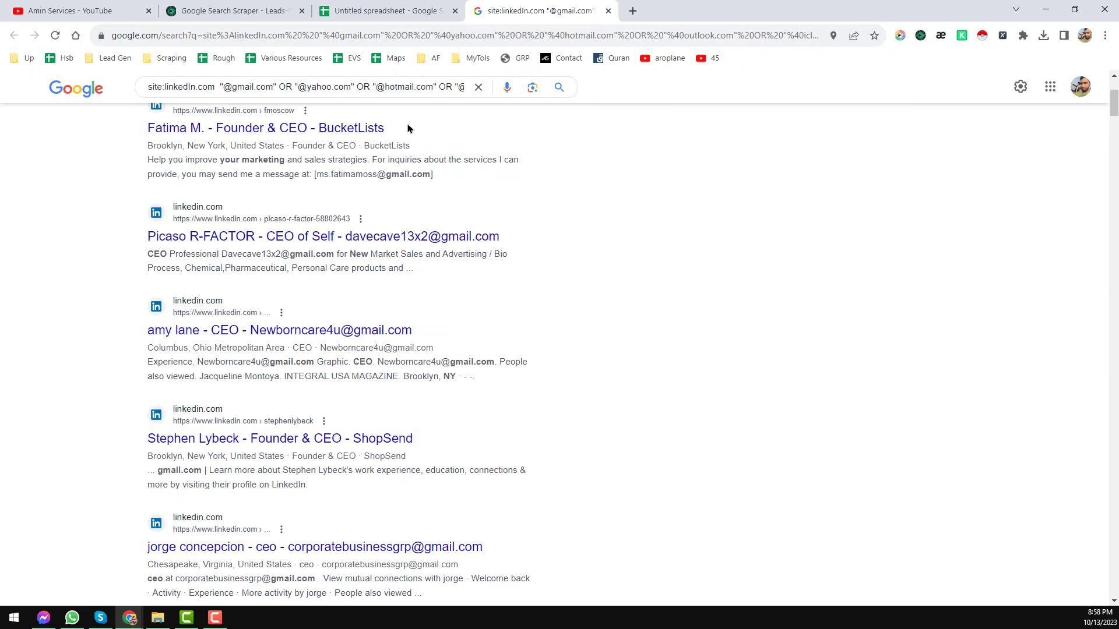
scroll(311, 113, "down", 2)
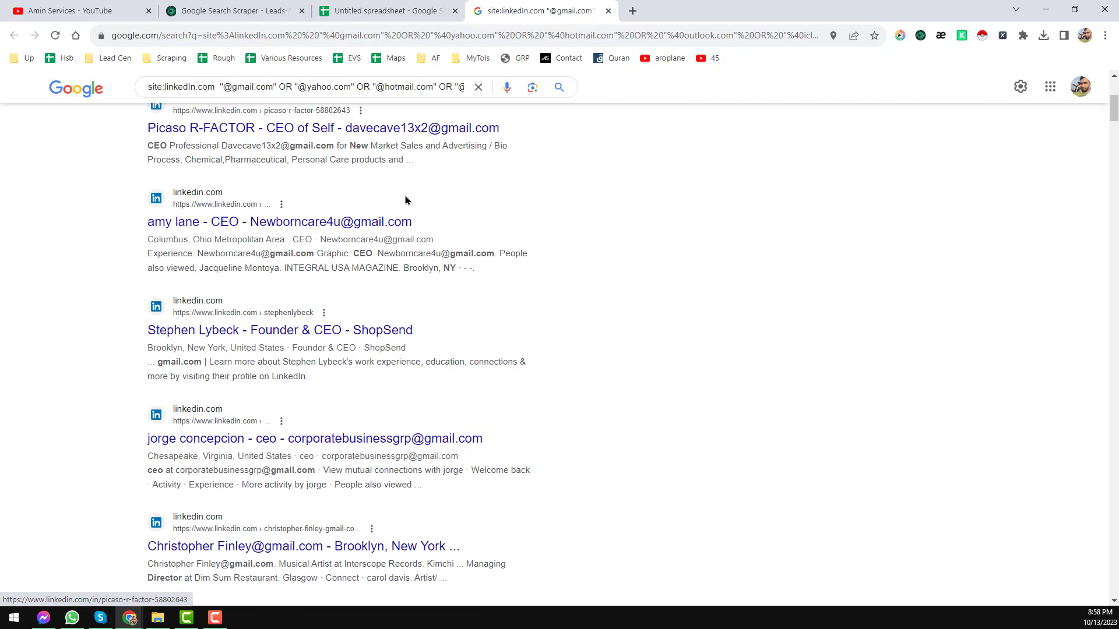
scroll(406, 200, "down", 2)
scroll(405, 200, "down", 2)
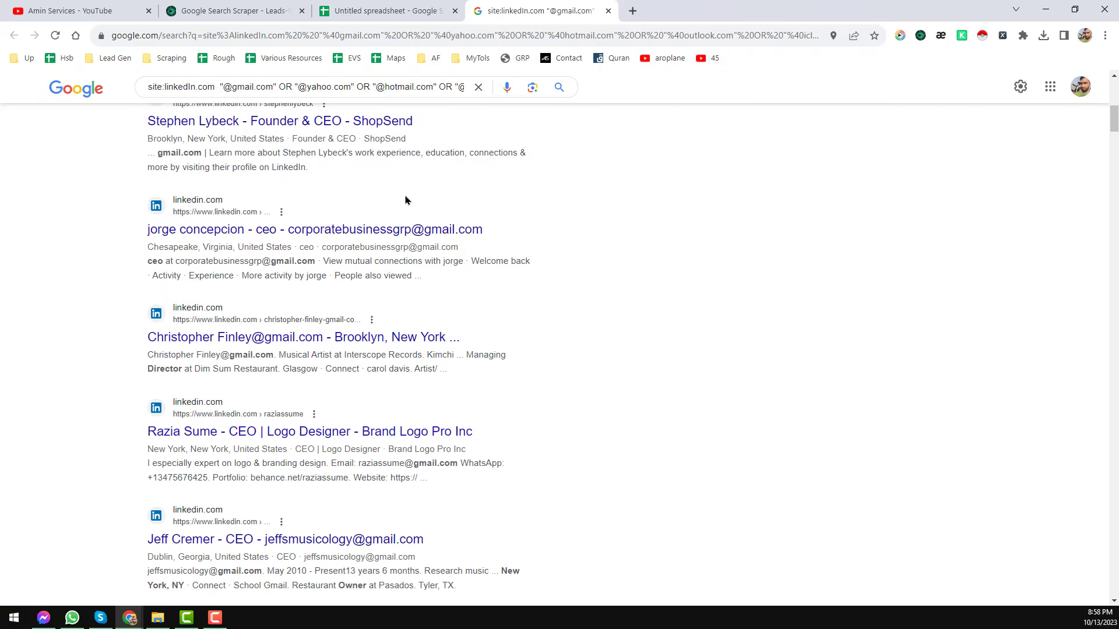
scroll(405, 200, "down", 2)
scroll(405, 200, "down", 2)
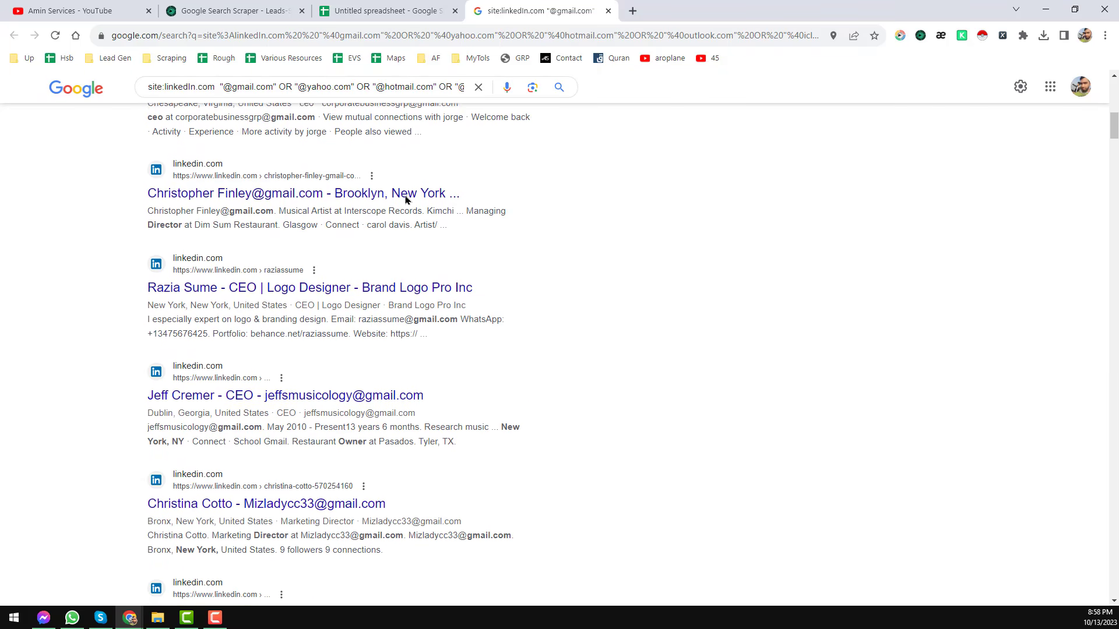
scroll(555, 240, "down", 8)
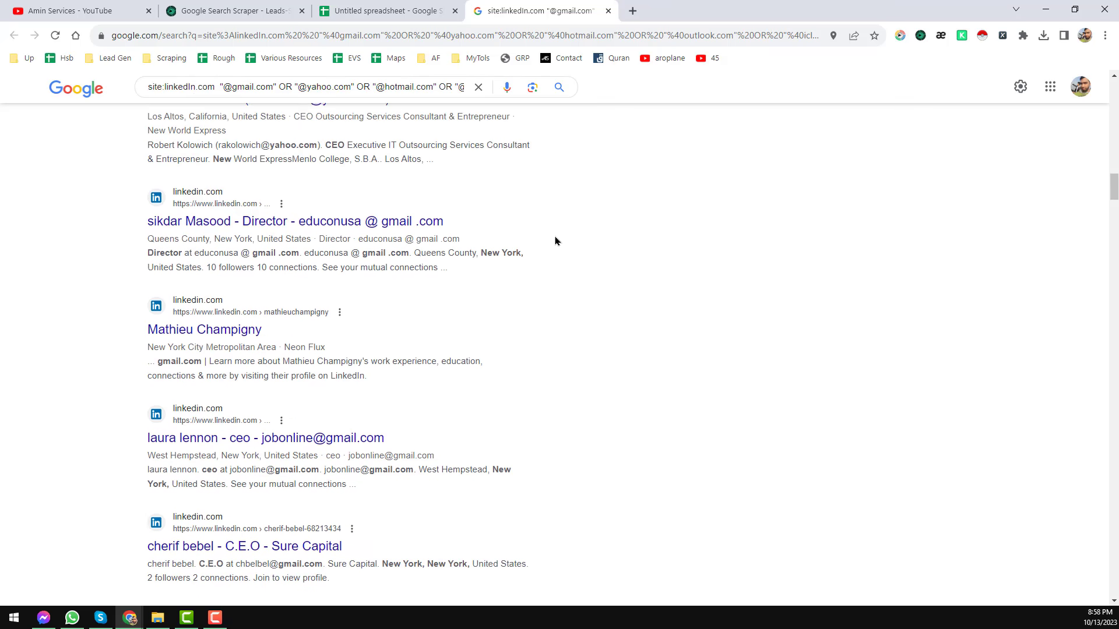
scroll(555, 241, "down", 2)
scroll(556, 240, "down", 2)
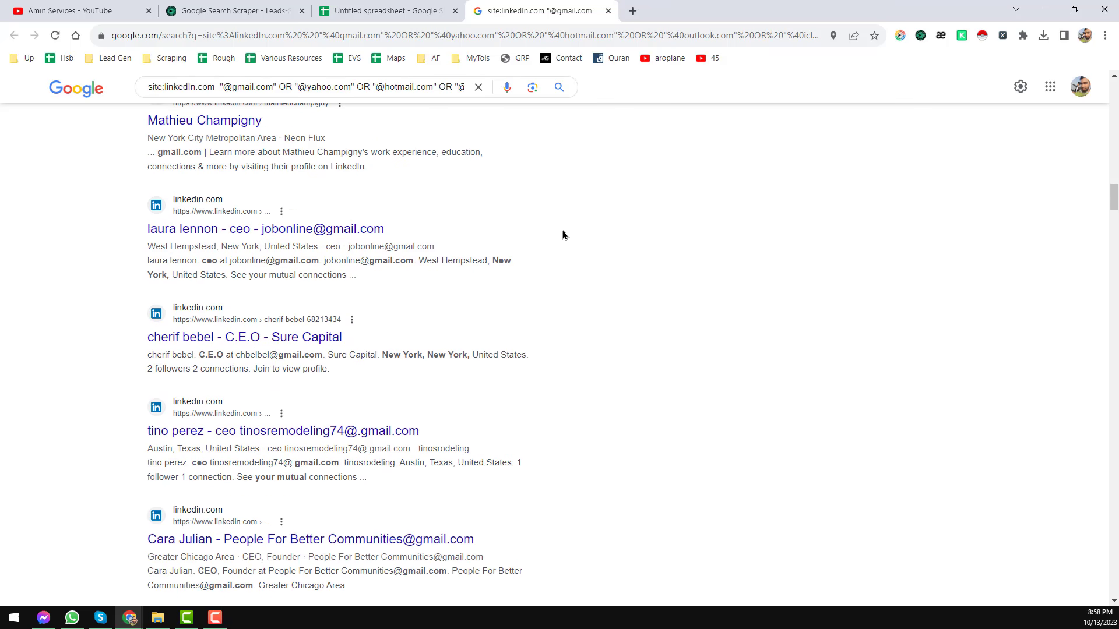
scroll(565, 230, "down", 2)
scroll(580, 208, "down", 2)
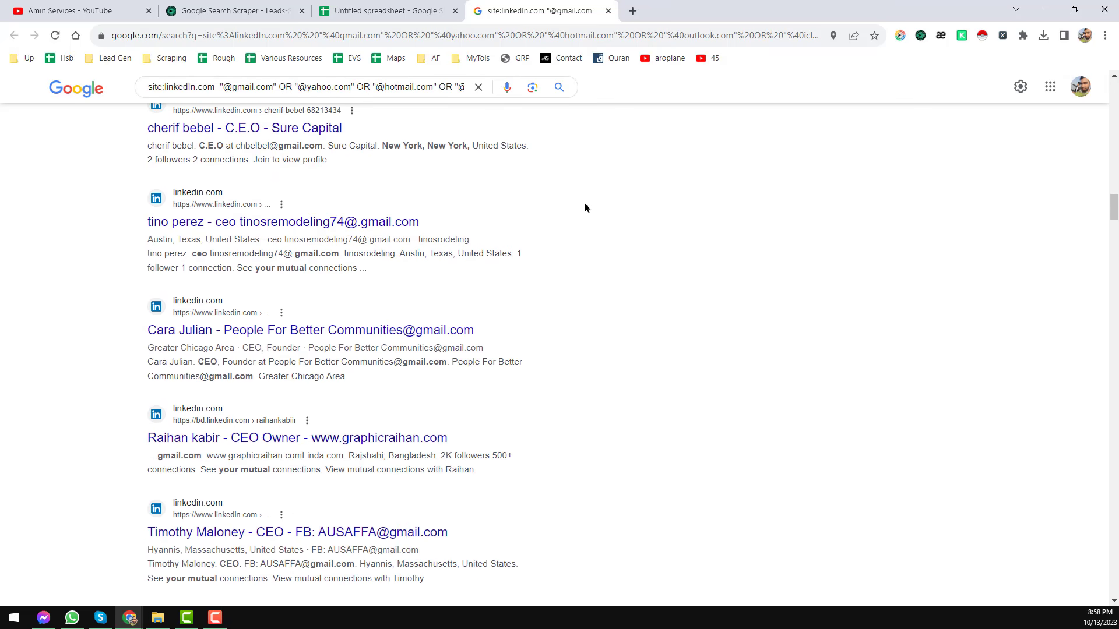
scroll(874, 87, "down", 2)
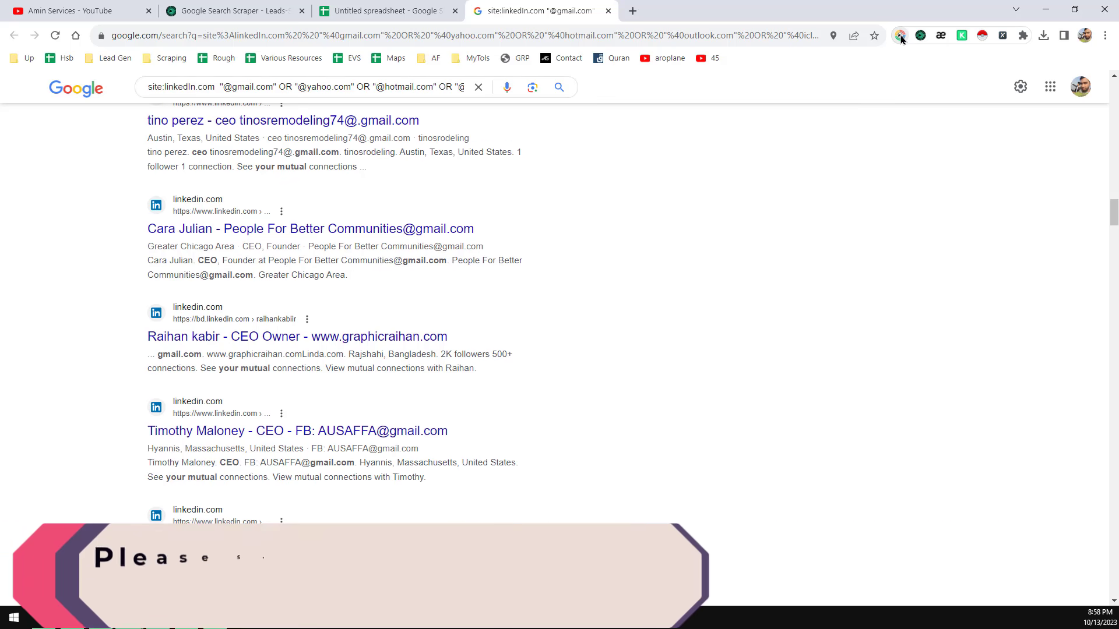
scroll(901, 39, "down", 2)
- Reopen the Leads Sniper panel to watch the LinkedIn lead count grow to 67
left_click(901, 39)
scroll(861, 93, "down", 3)
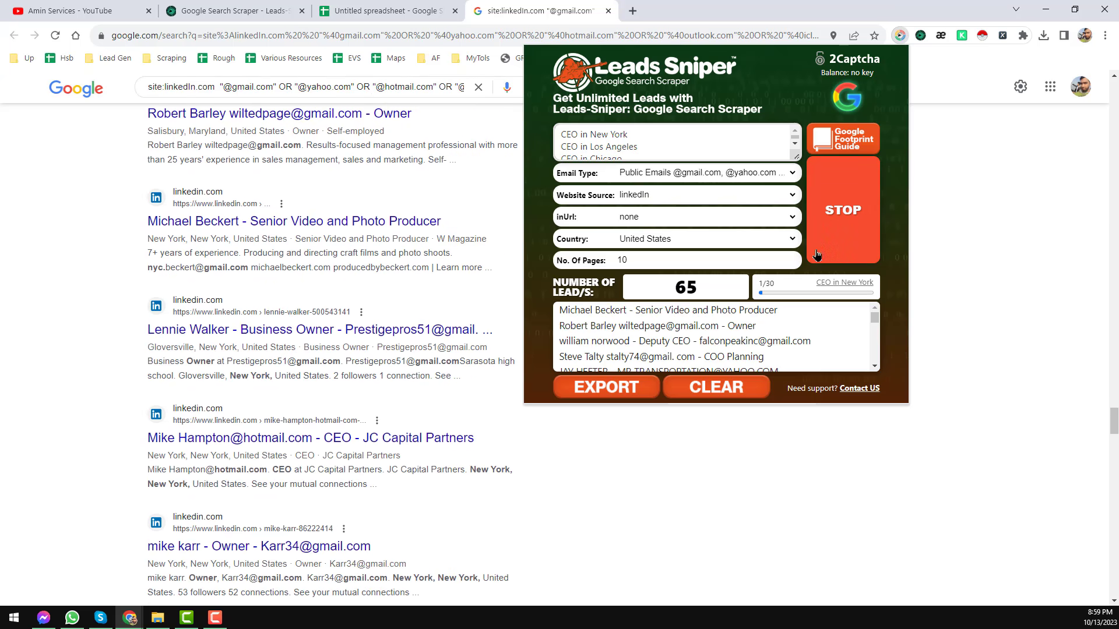
- Stop scraping and download all 14 fields of the 67 leads as XLSX
left_click(855, 219)
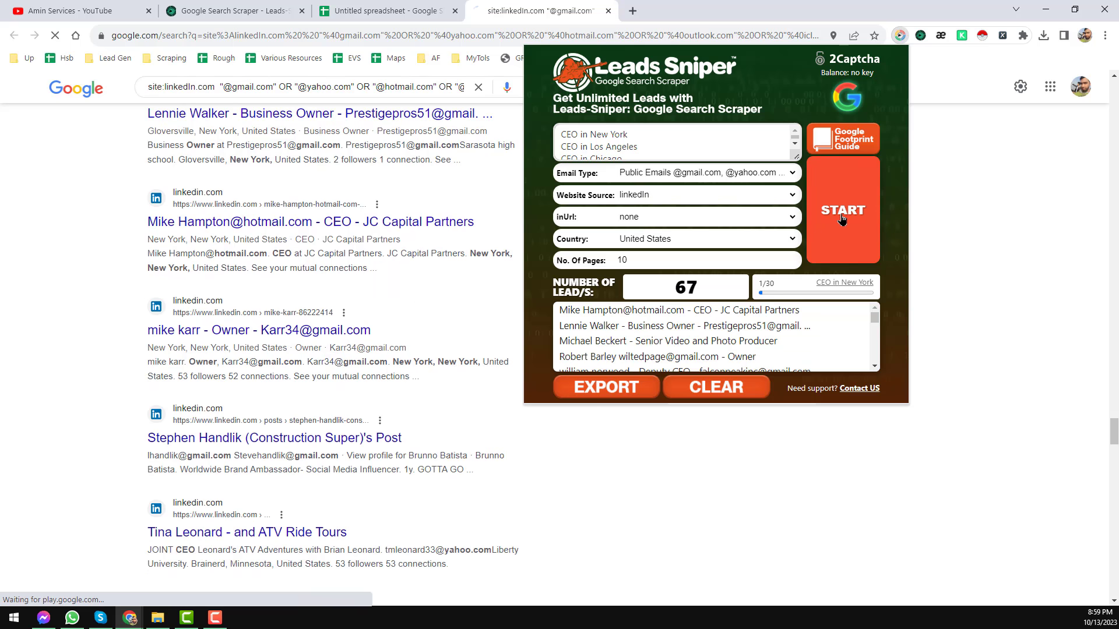
left_click(643, 389)
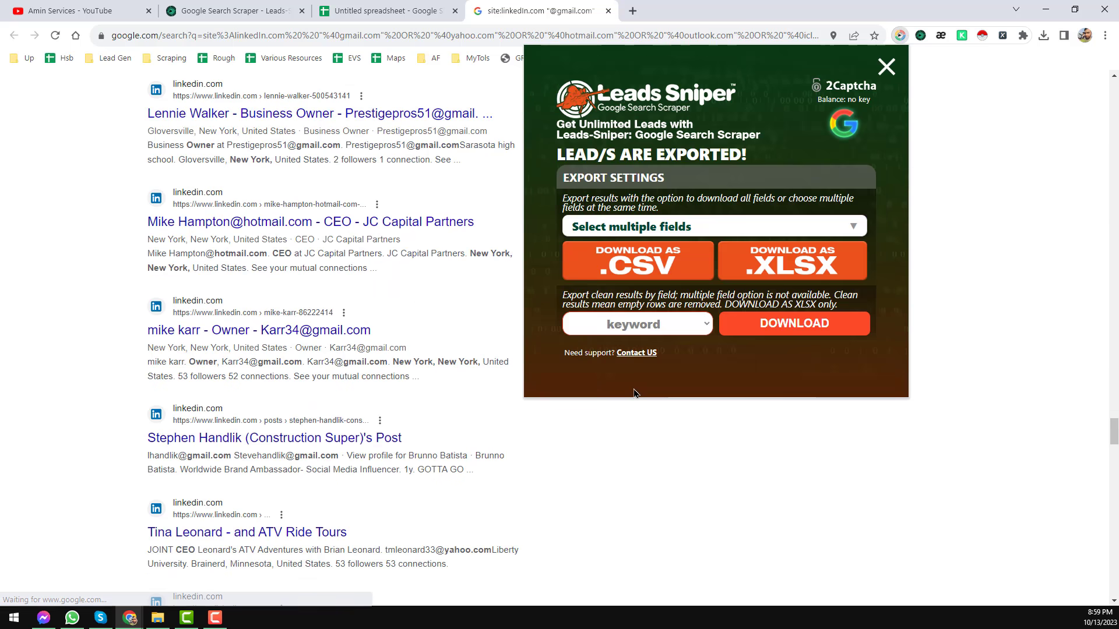
left_click(761, 228)
left_click(615, 252)
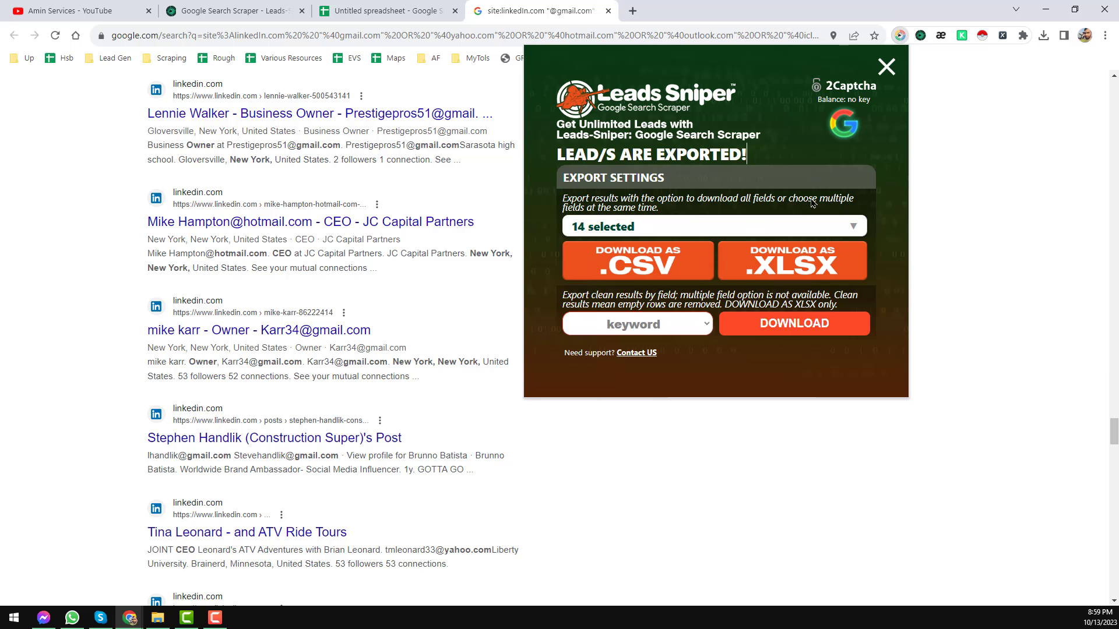
left_click(808, 159)
left_click(812, 265)
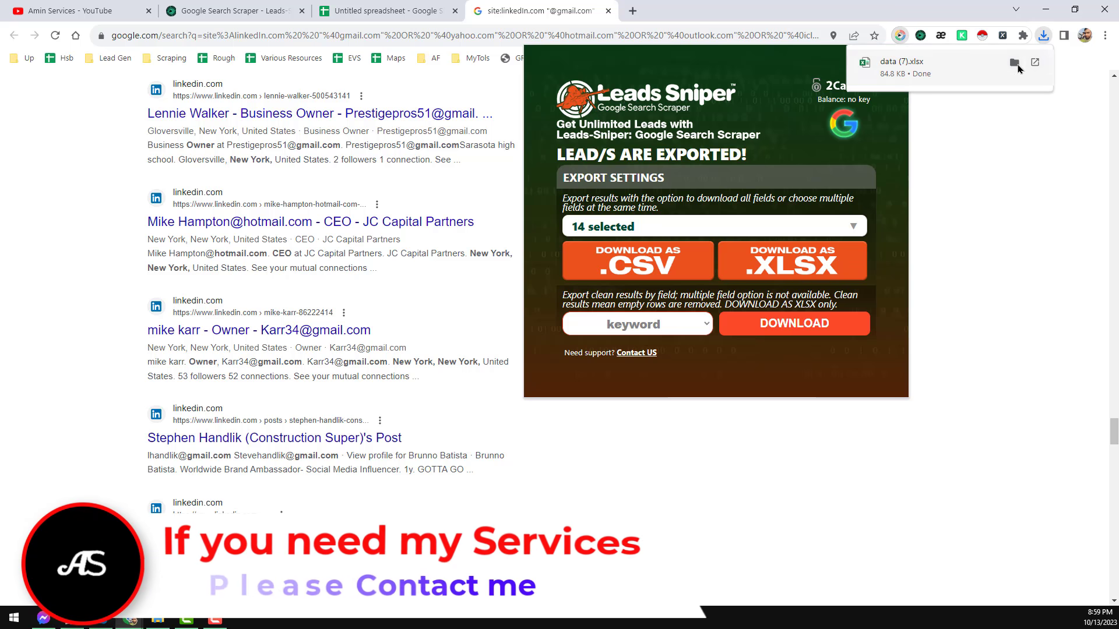
- Open the downloaded data (7).xlsx in Excel
left_click(1045, 38)
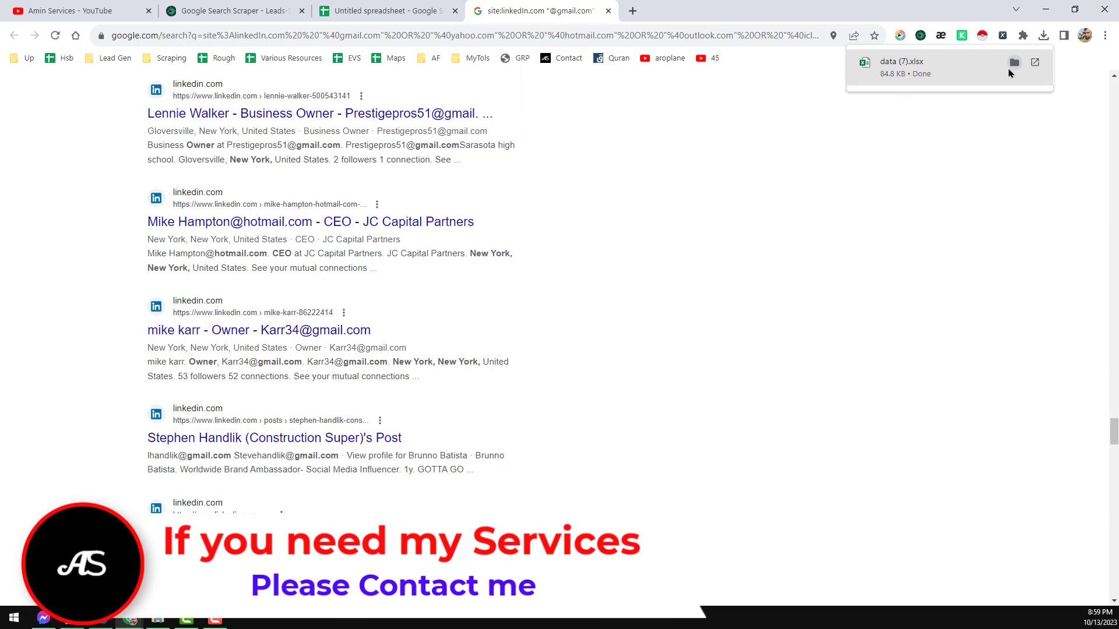
right_click(908, 73)
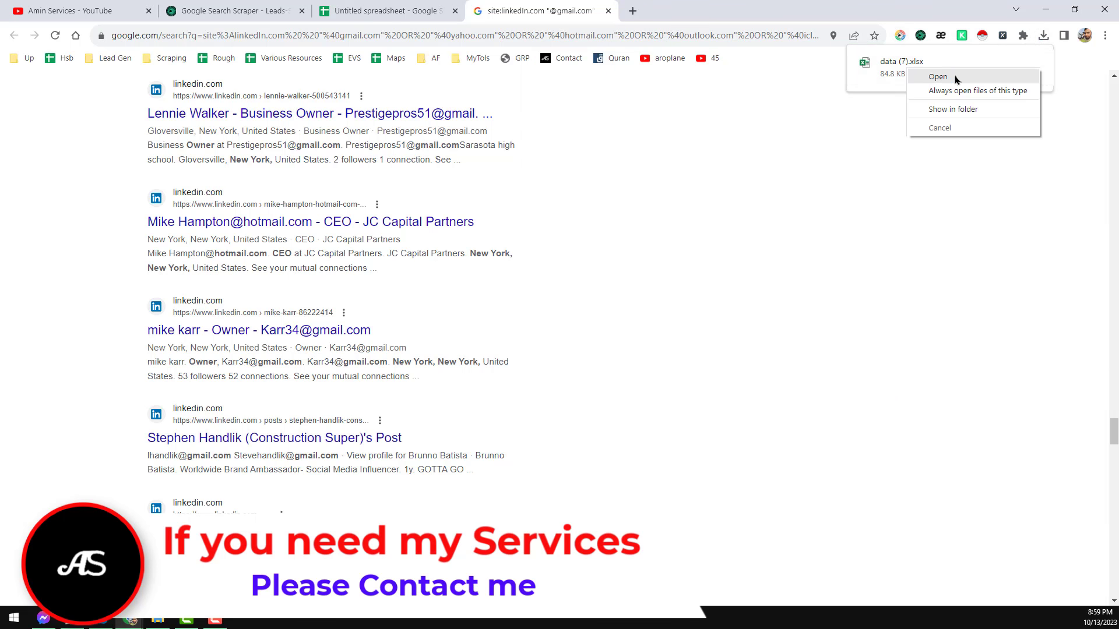
left_click(936, 77)
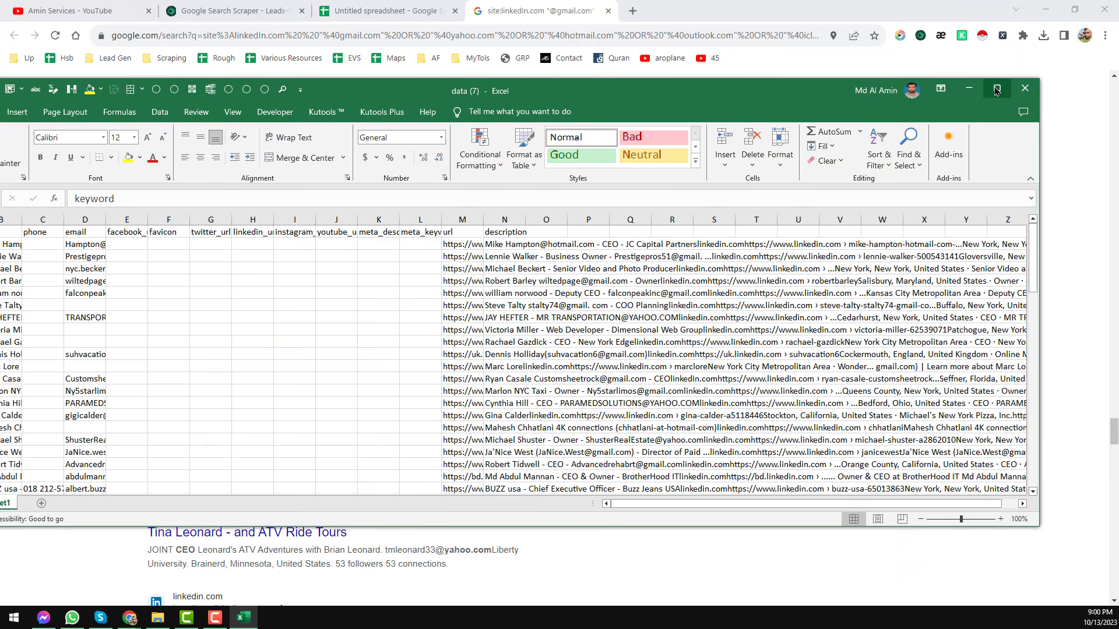
- Maximize Excel and freeze the header row
left_click(996, 89)
left_click(416, 177)
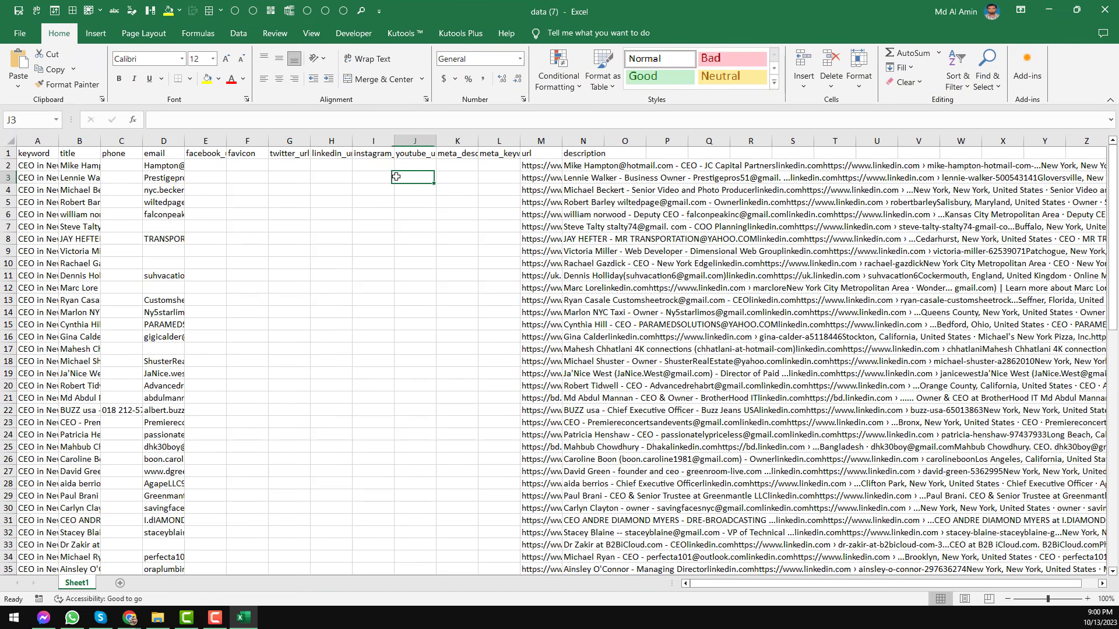
left_click(8, 153)
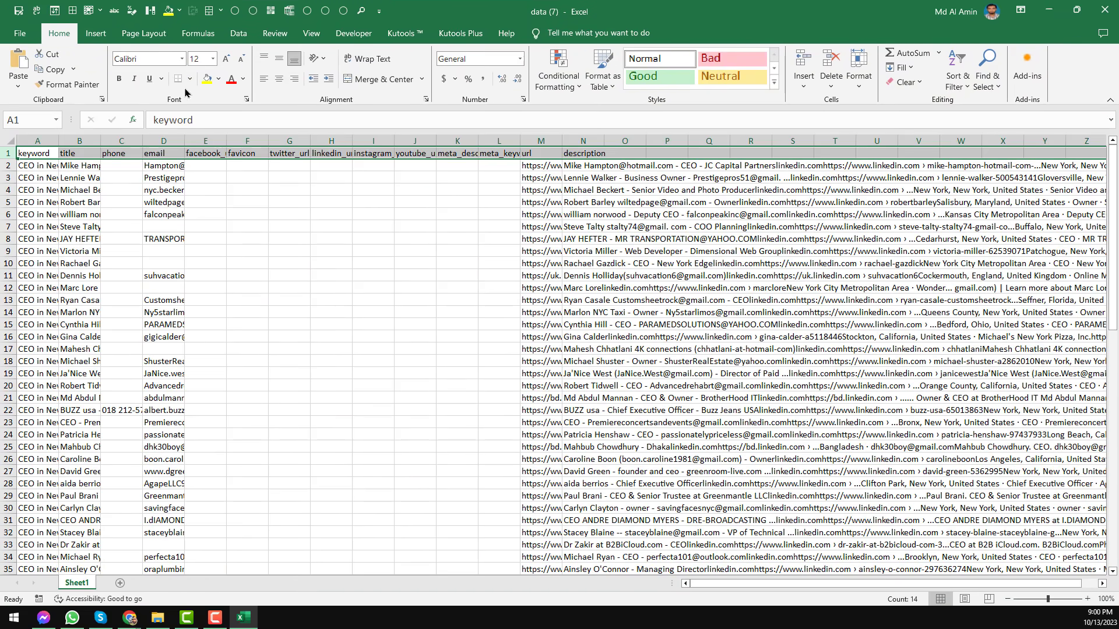
left_click(101, 10)
left_click(131, 63)
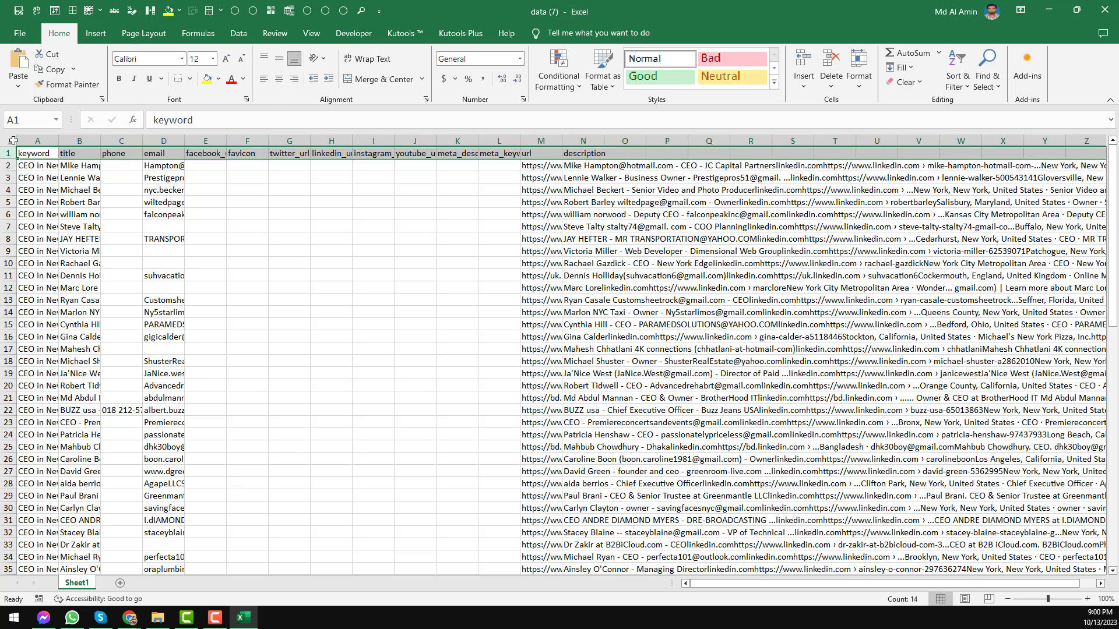
- Apply All Borders to the whole sheet and widen every column
left_click(13, 140)
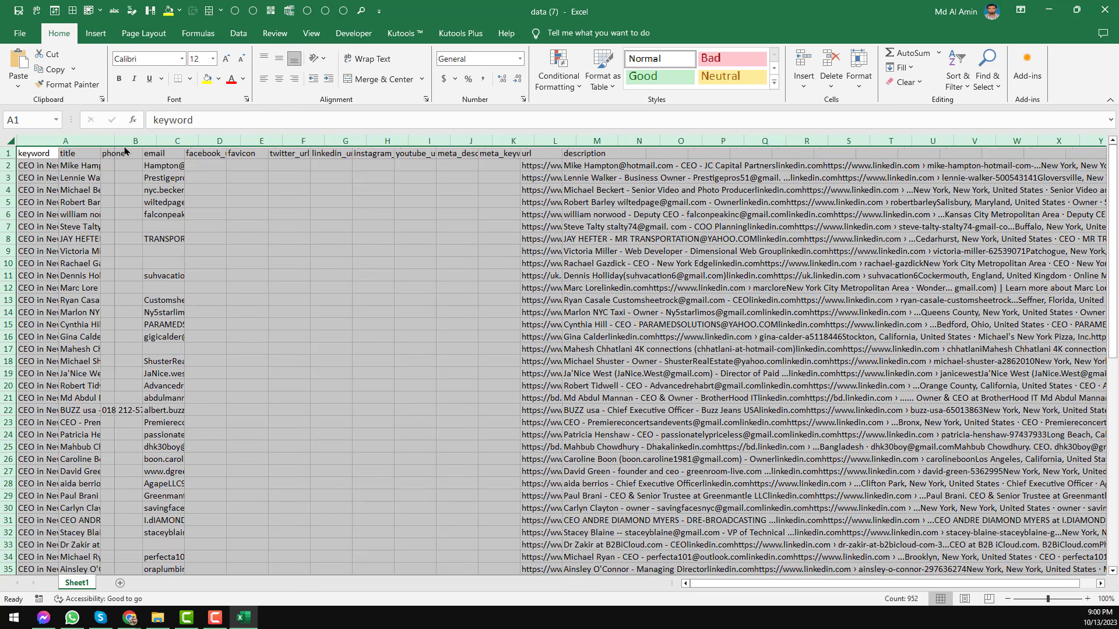
left_click(72, 10)
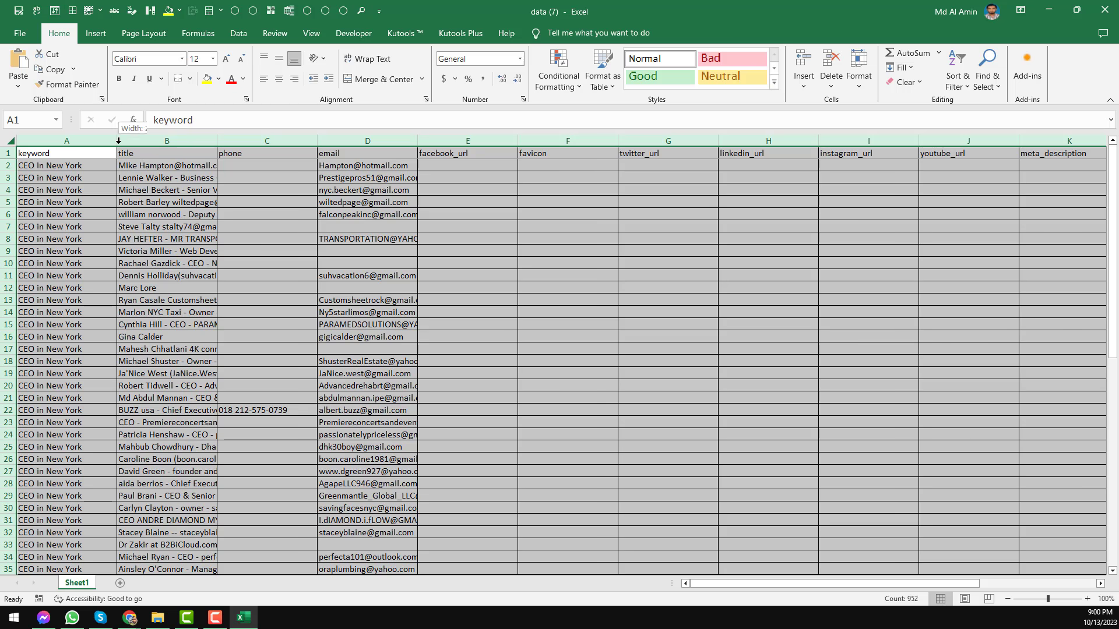
left_click_drag(116, 140, 139, 141)
left_click(174, 167)
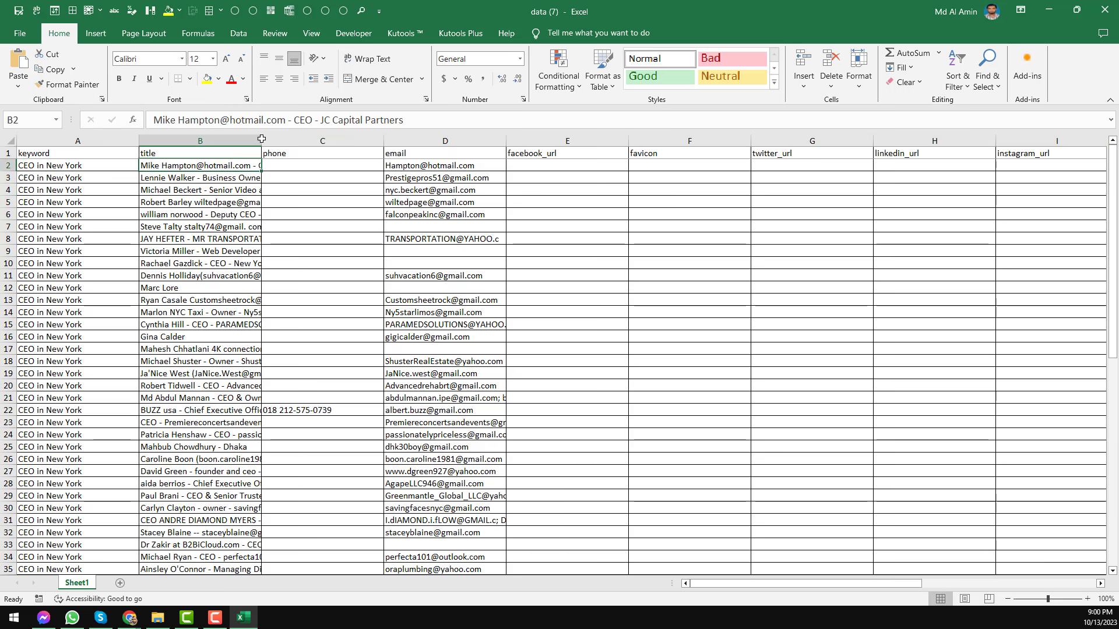
- Widen the title column B and the email column D further
left_click_drag(261, 141, 294, 140)
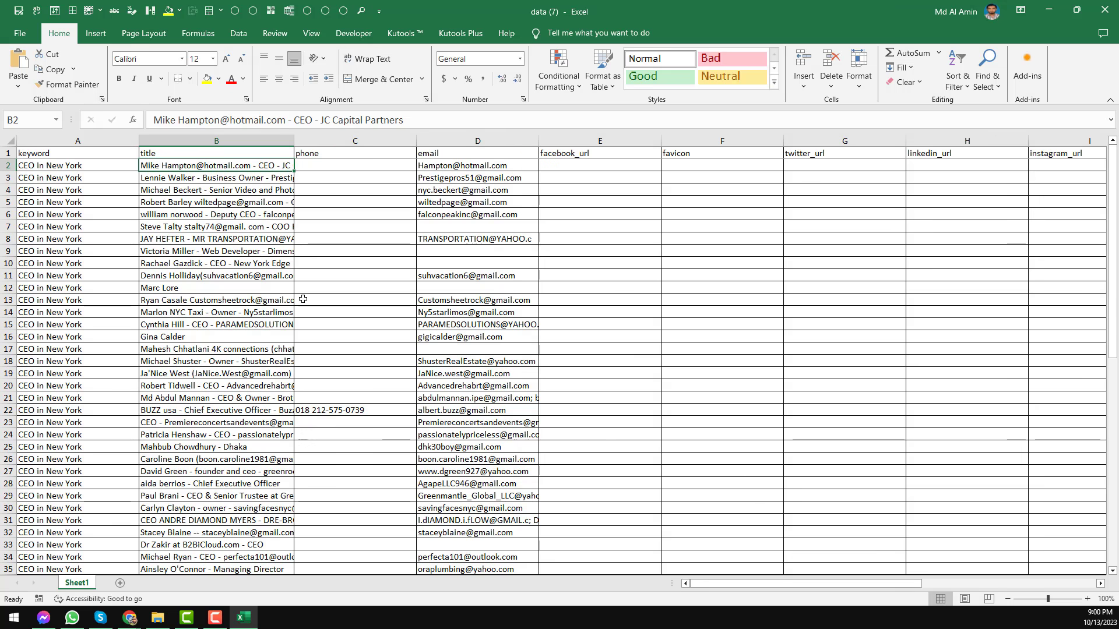
scroll(333, 303, "down", 10)
scroll(336, 287, "up", 7)
scroll(337, 288, "up", 4)
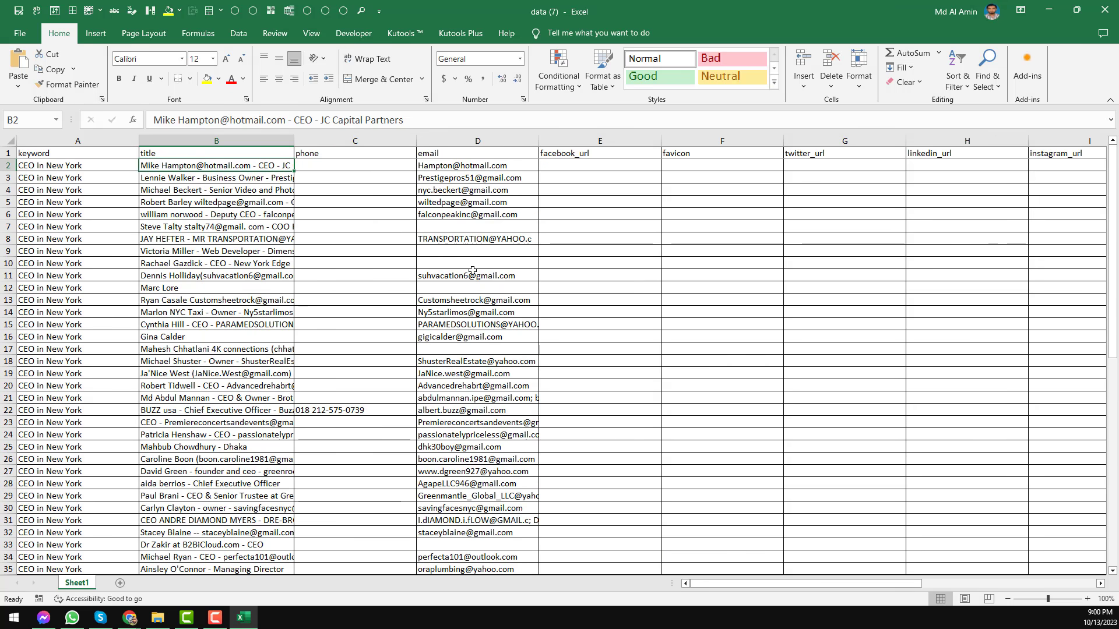
left_click(515, 169)
left_click_drag(539, 140, 588, 141)
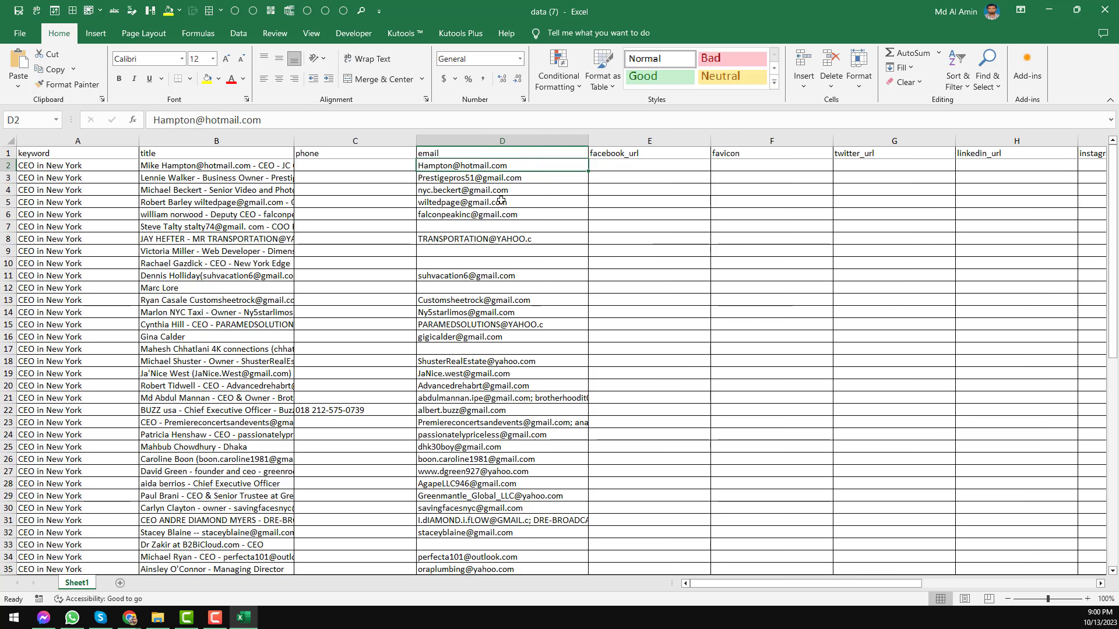
left_click(483, 134)
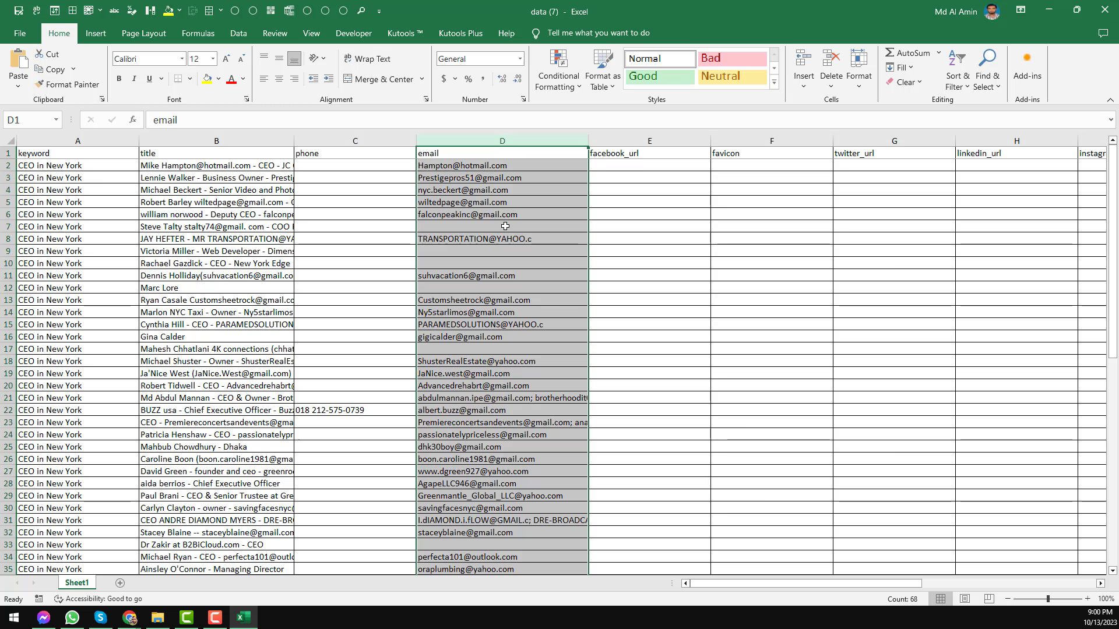
left_click(344, 201)
left_click(680, 184)
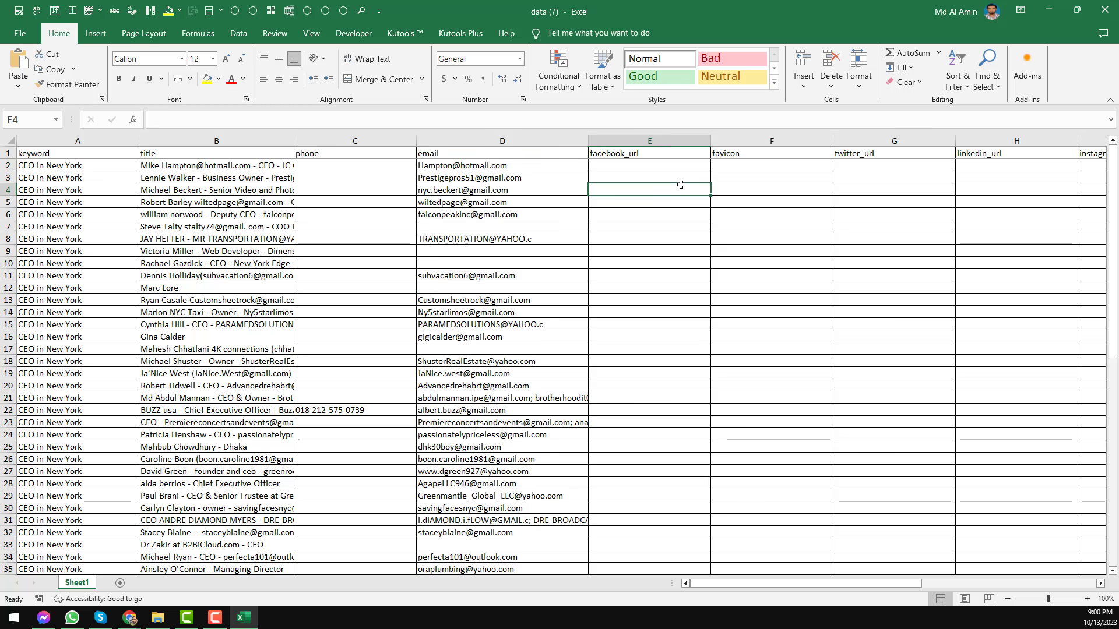
key("Right")
key("Right")
key("Right")
key("Right")
key("Right")
key("Right")
key("Right")
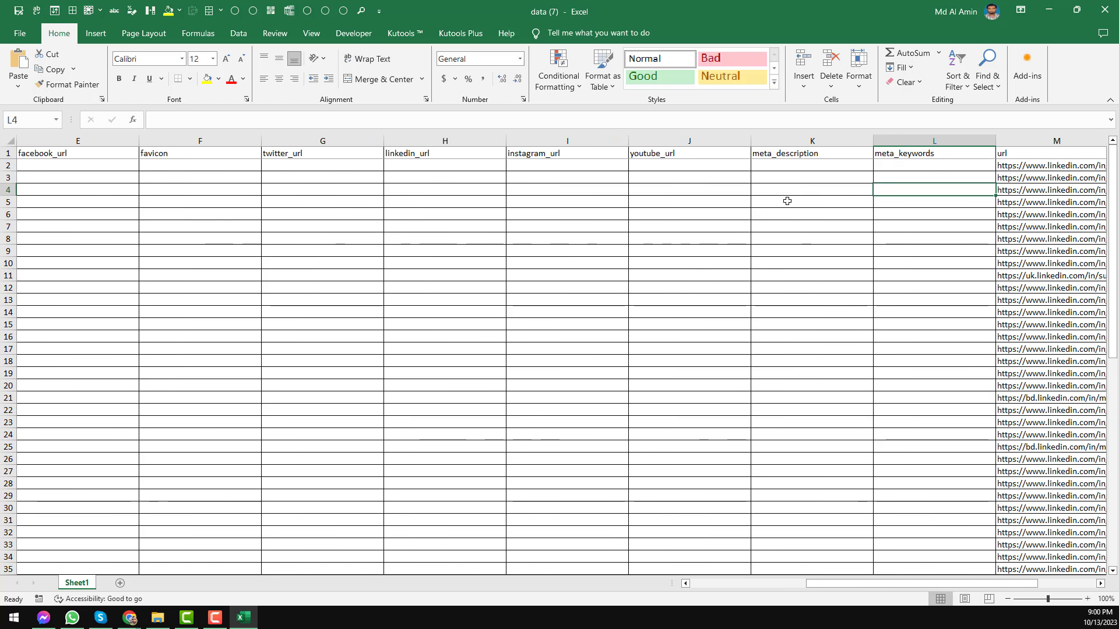
key("Right")
key("Right")
key("Right")
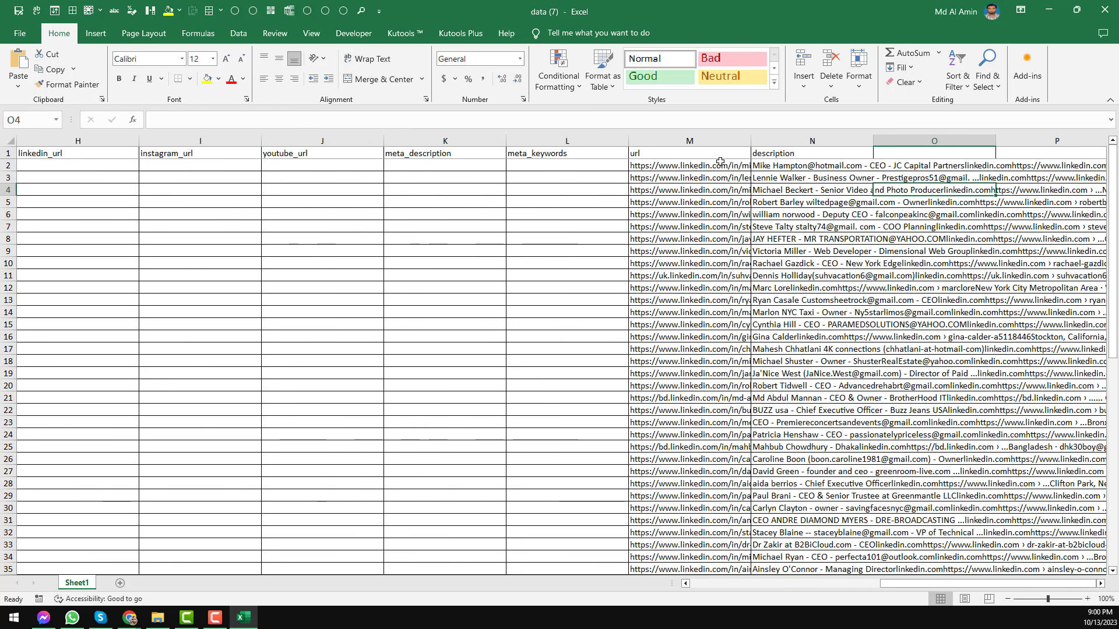
left_click(722, 163)
left_click(832, 168)
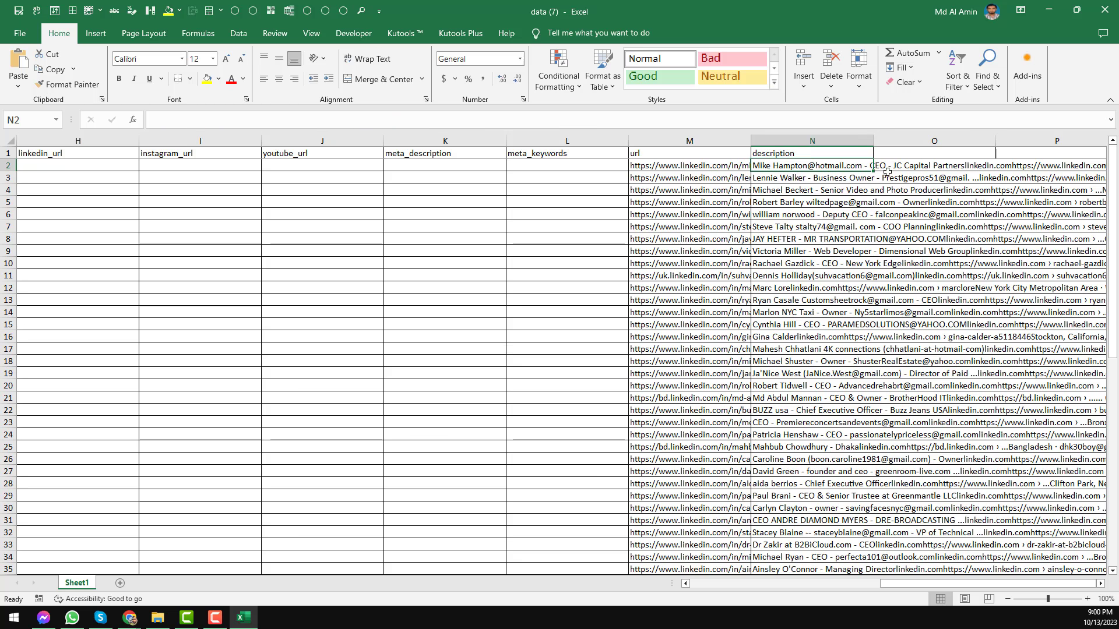
key("ctrl+Left")
key("ctrl+Left")
key("ctrl+Left")
key("ctrl+Left")
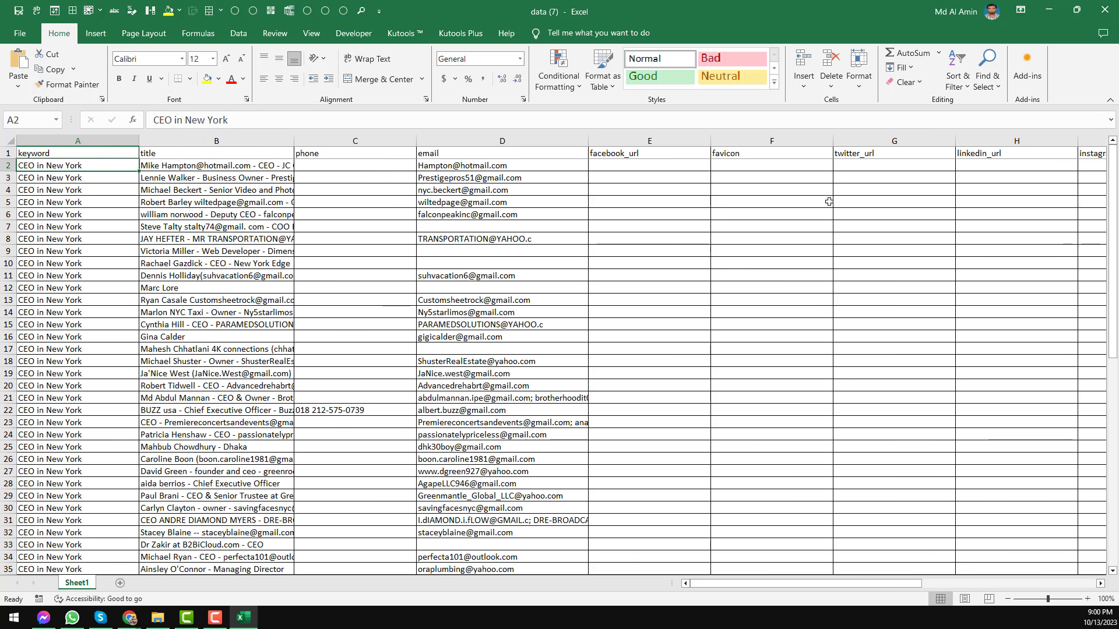
left_click(283, 224)
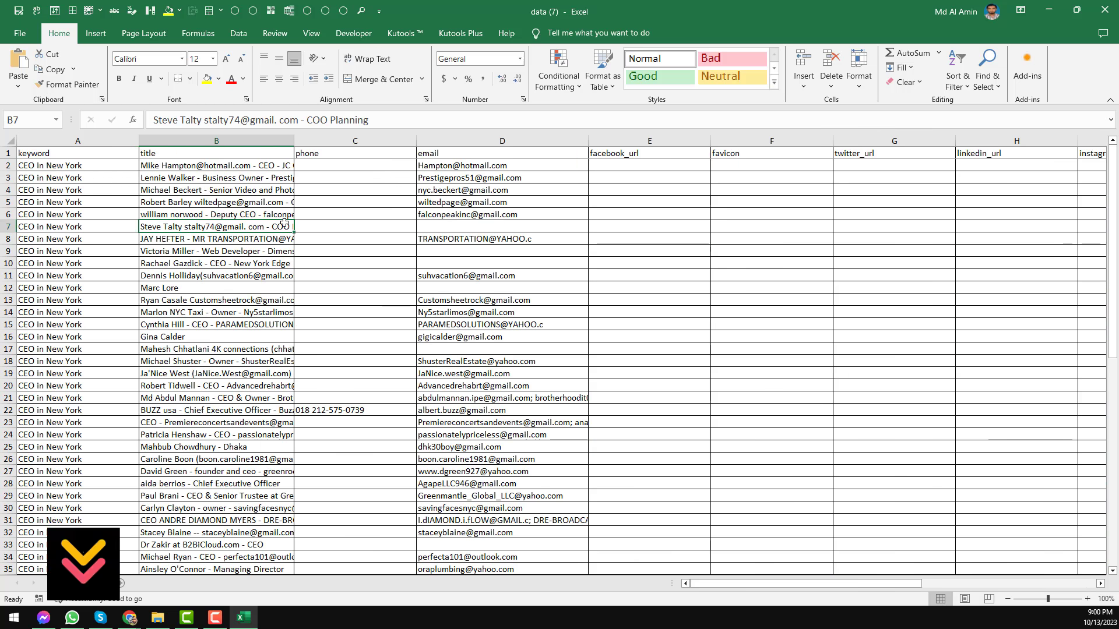
- Minimize Excel and bring up the Leads Sniper product page in the browser
left_click(1048, 19)
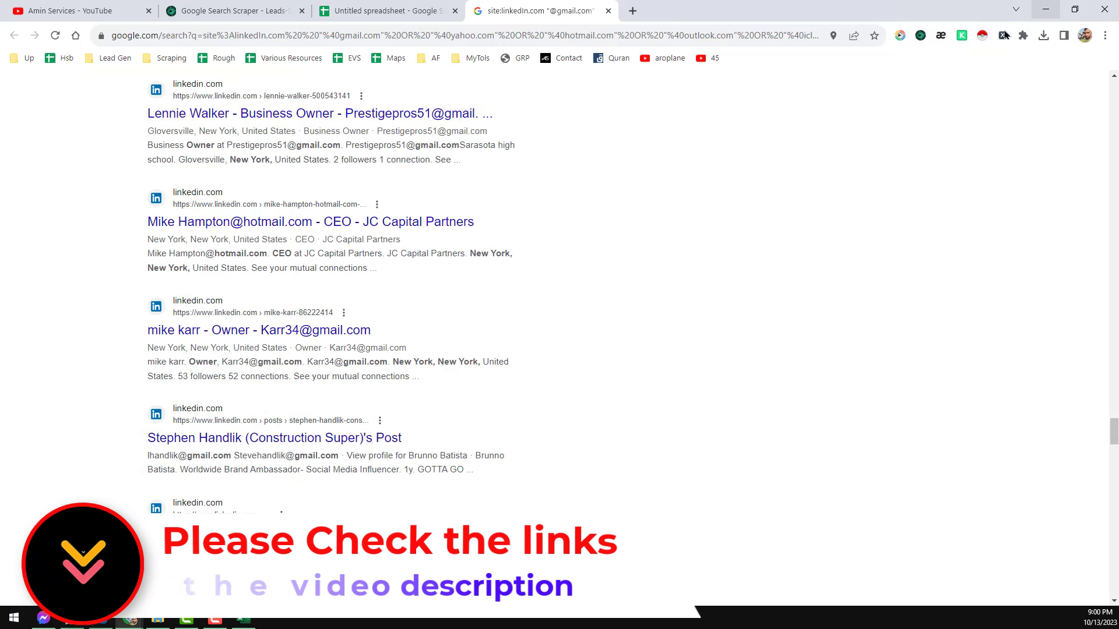
left_click(241, 4)
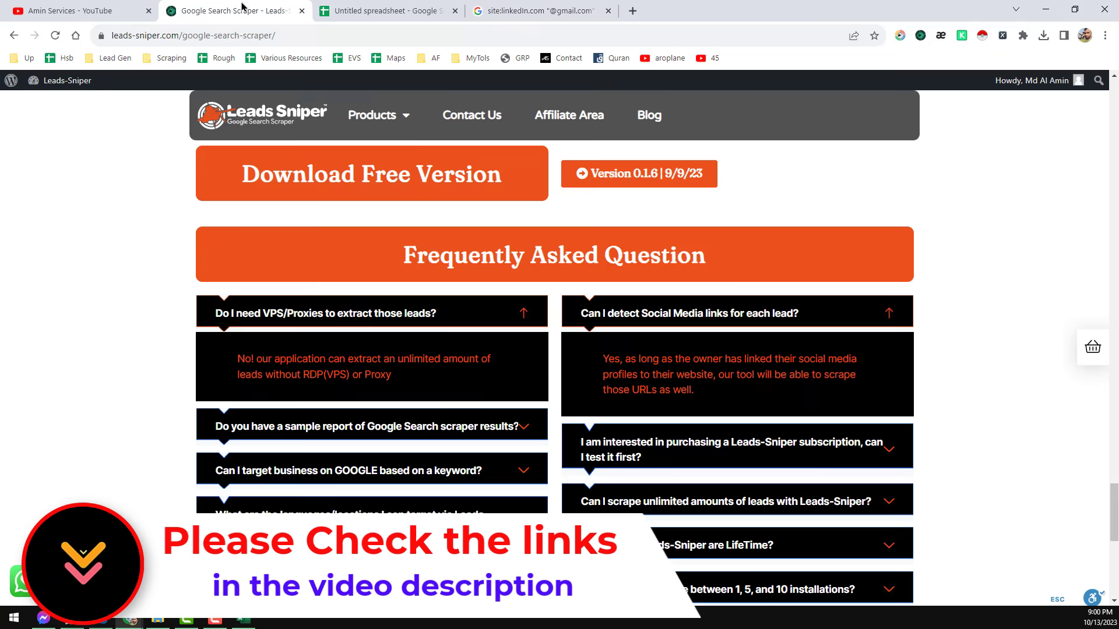
scroll(617, 323, "up", 3)
scroll(617, 324, "up", 5)
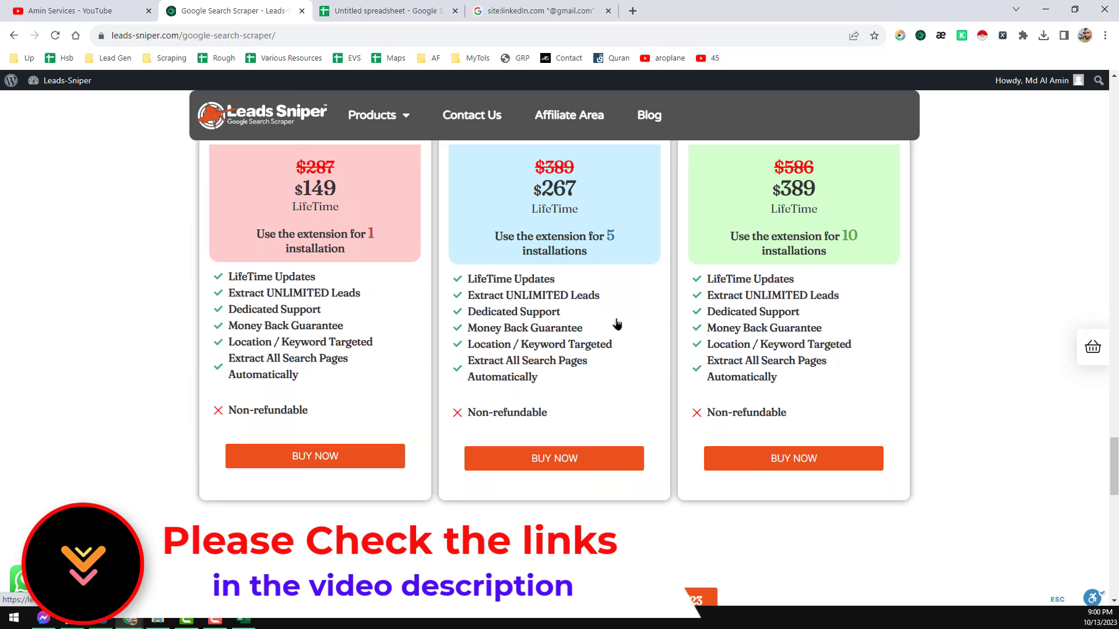
scroll(602, 338, "up", 10)
scroll(598, 328, "up", 10)
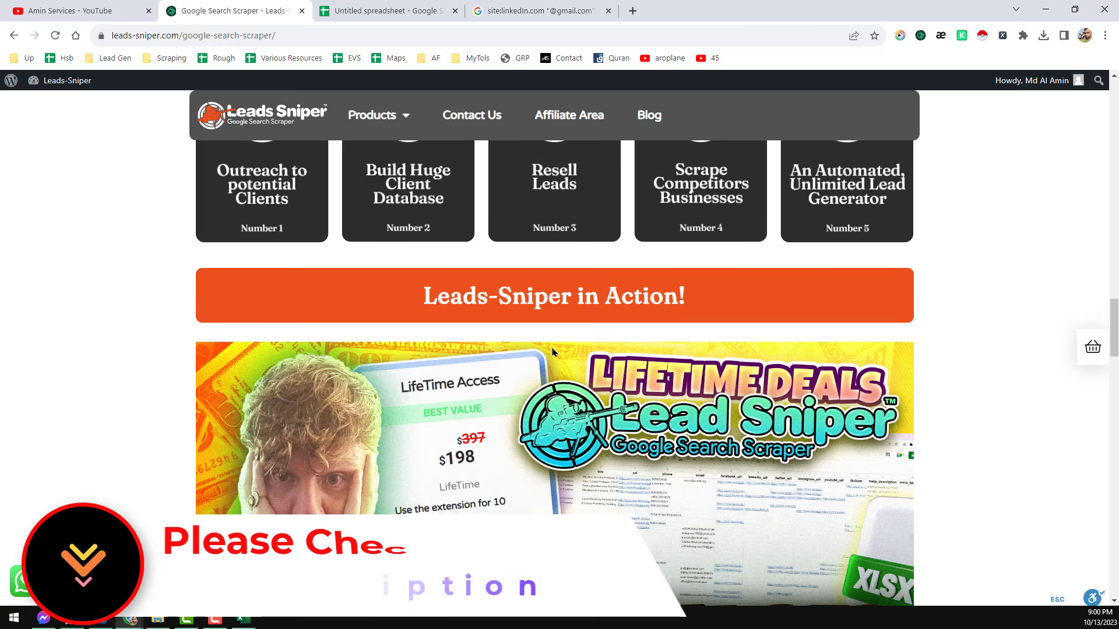
- Look through the Leads Sniper pricing cards, then go to the YouTube channel's Videos page
scroll(552, 351, "down", 9)
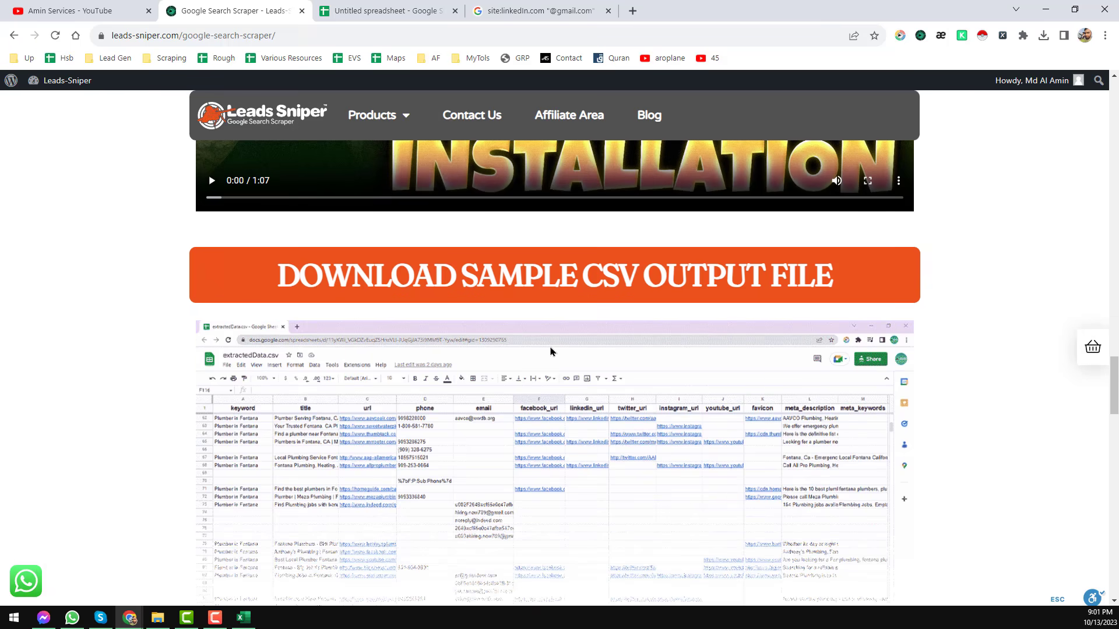
scroll(550, 352, "down", 10)
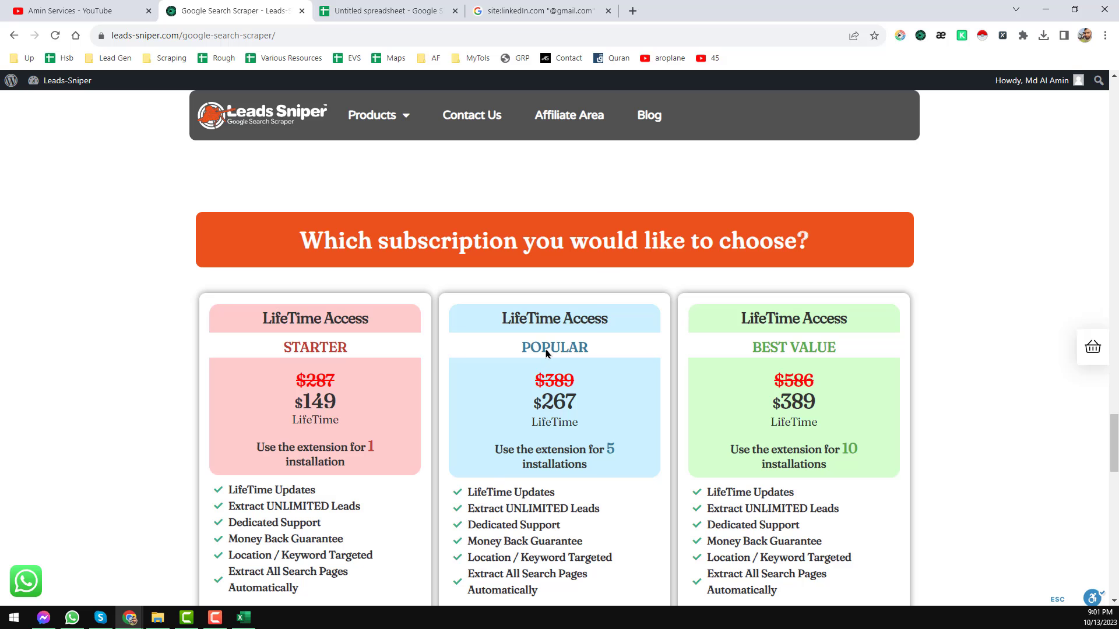
scroll(546, 353, "down", 2)
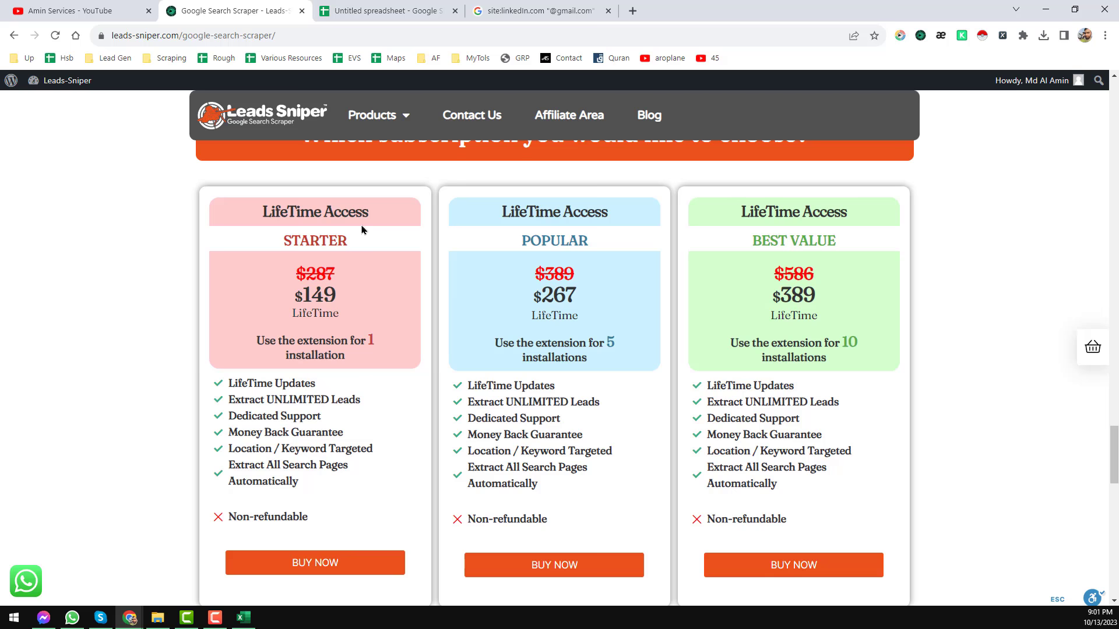
left_click(113, 12)
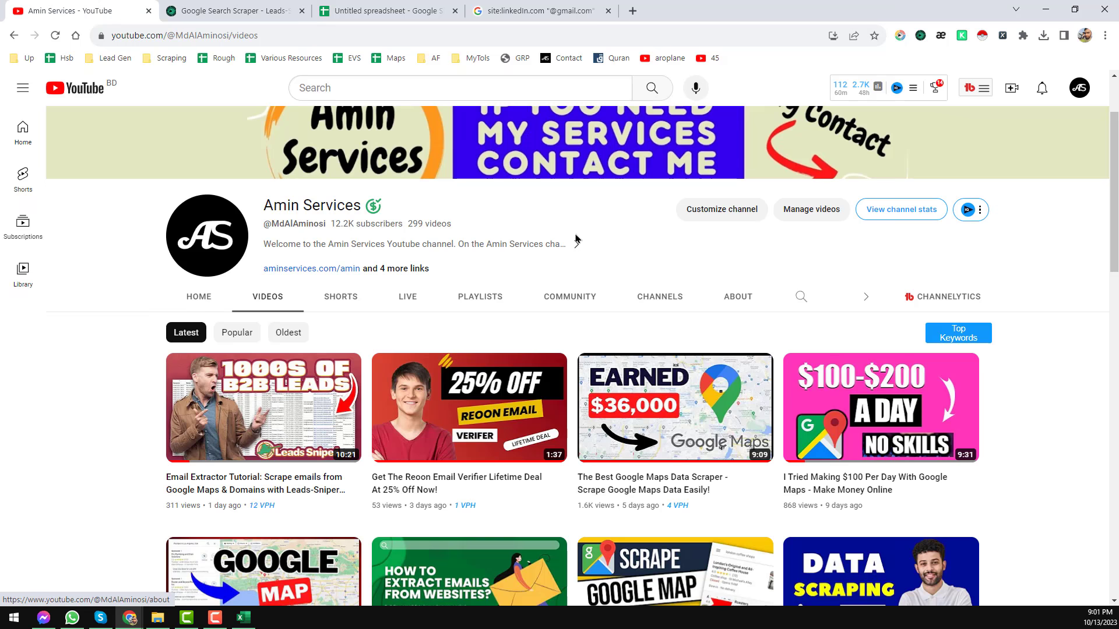